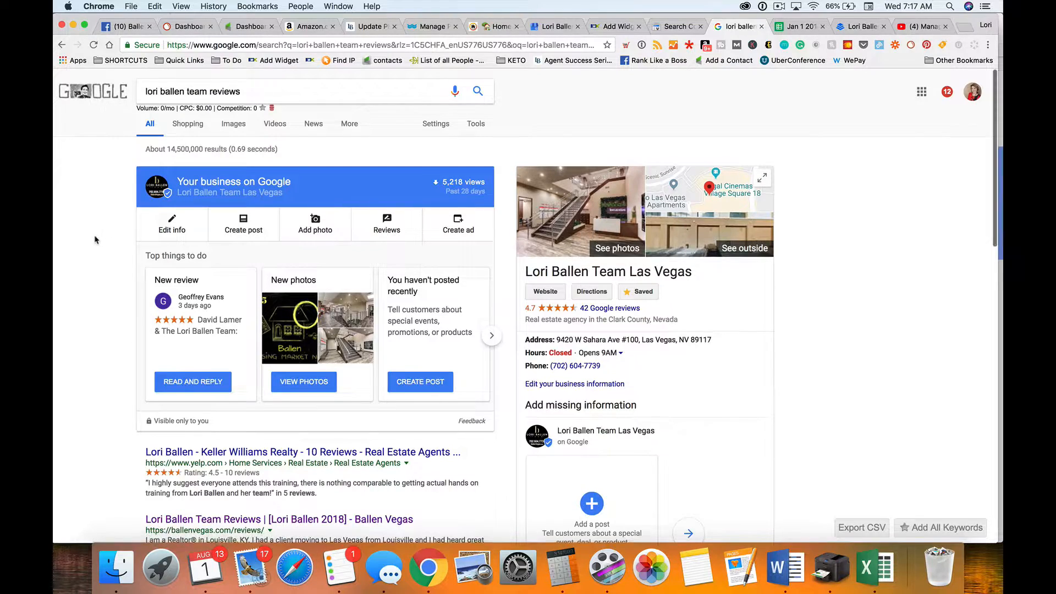
Look through the Google results for the team's reviews and open the ballenvegas.com/reviews/professional-agent result in a new tab
scroll(95, 239, "down", 5)
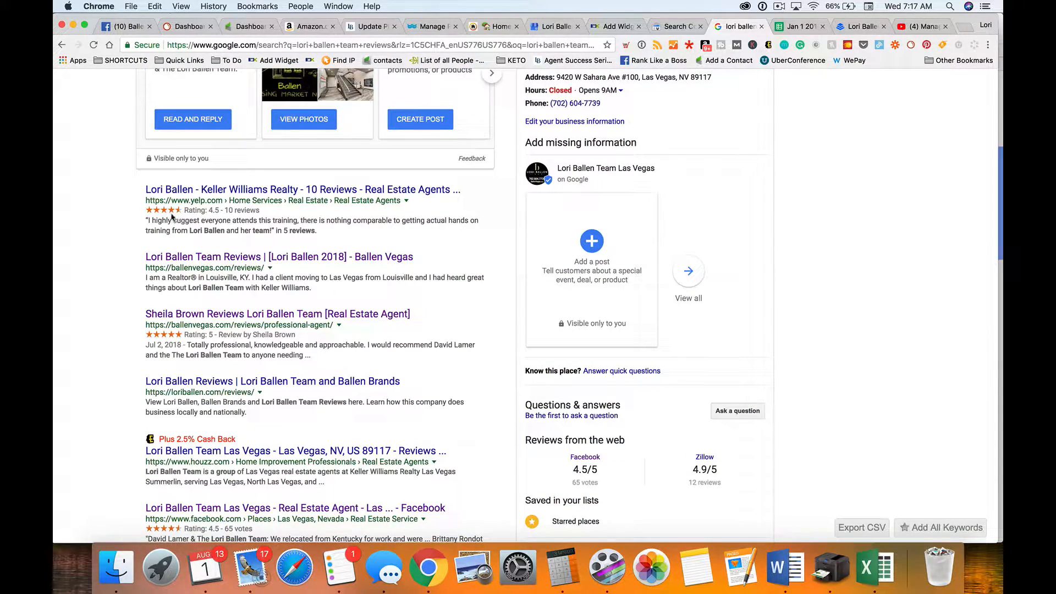
scroll(124, 215, "down", 4)
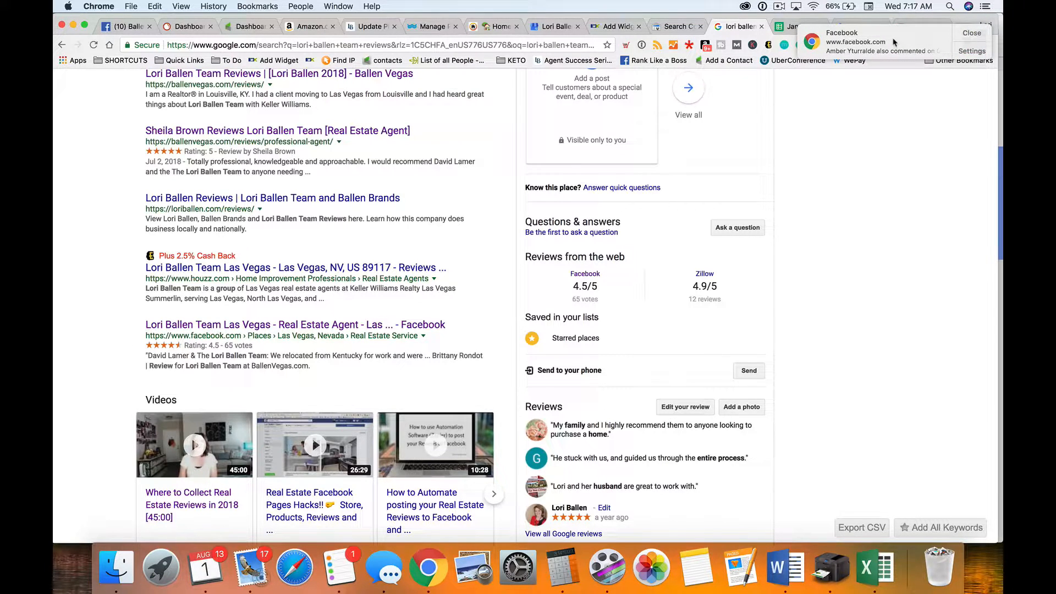
scroll(932, 215, "up", 3)
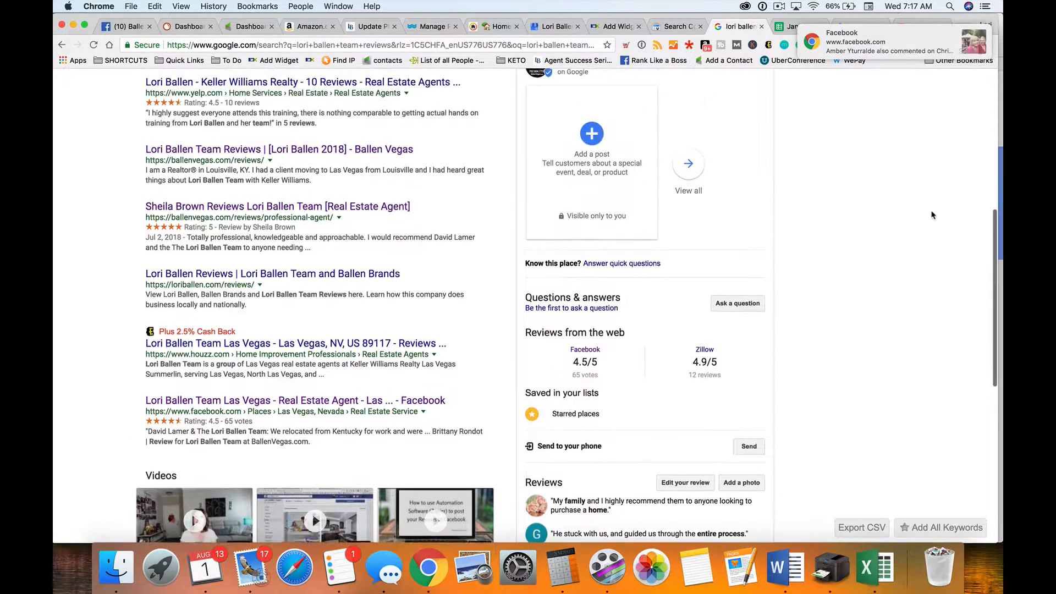
scroll(308, 165, "down", 3)
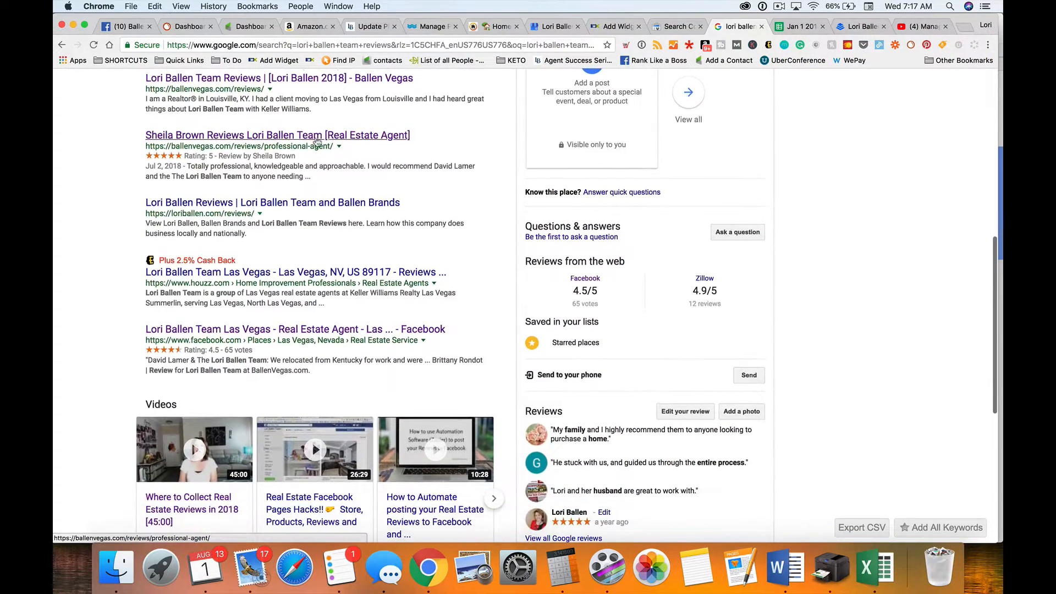
key("super+equal")
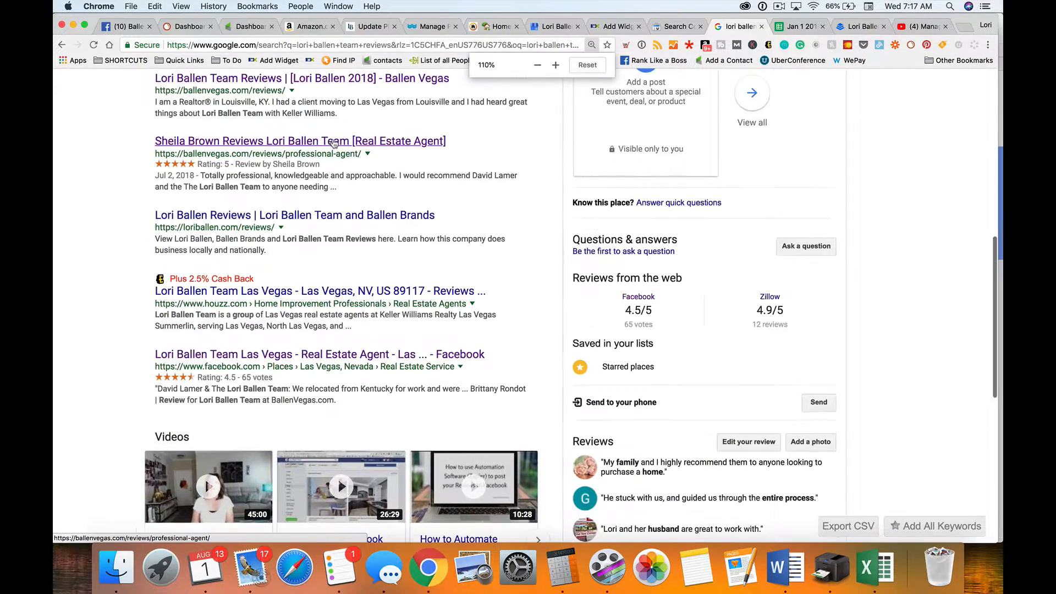
scroll(325, 180, "up", 1)
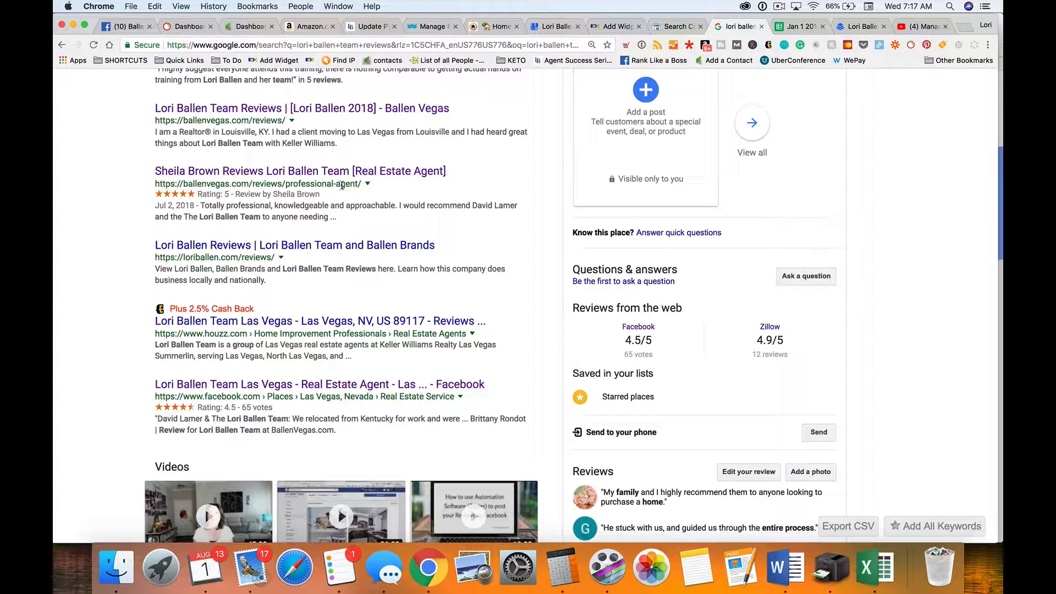
right_click(331, 173)
left_click(347, 178)
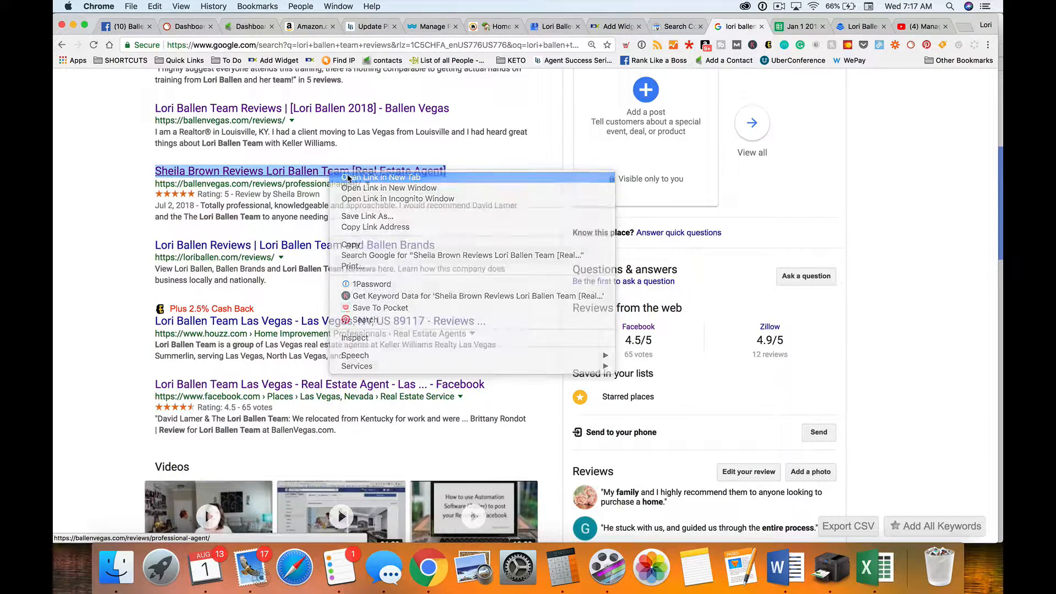
left_click(755, 28)
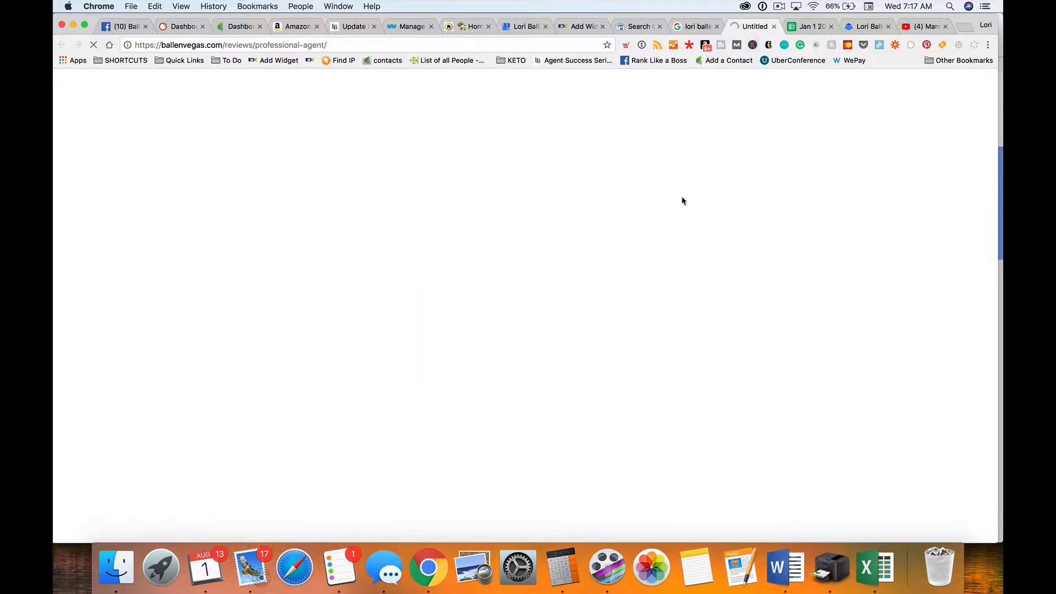
Examine the published review page's testimonial text, reviewer name and star rating
scroll(685, 197, "down", 5)
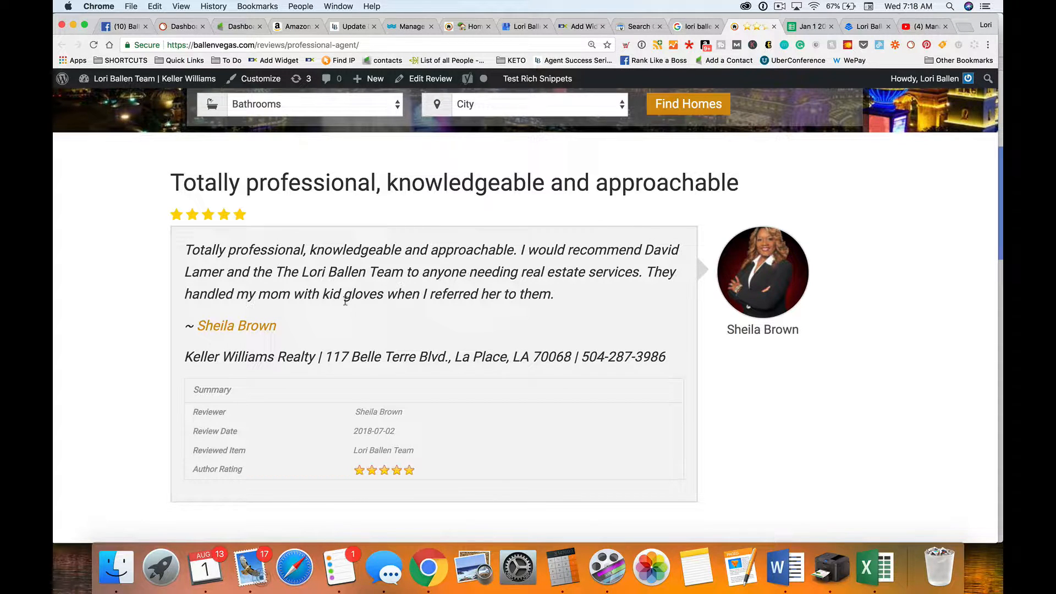
left_click_drag(554, 295, 179, 251)
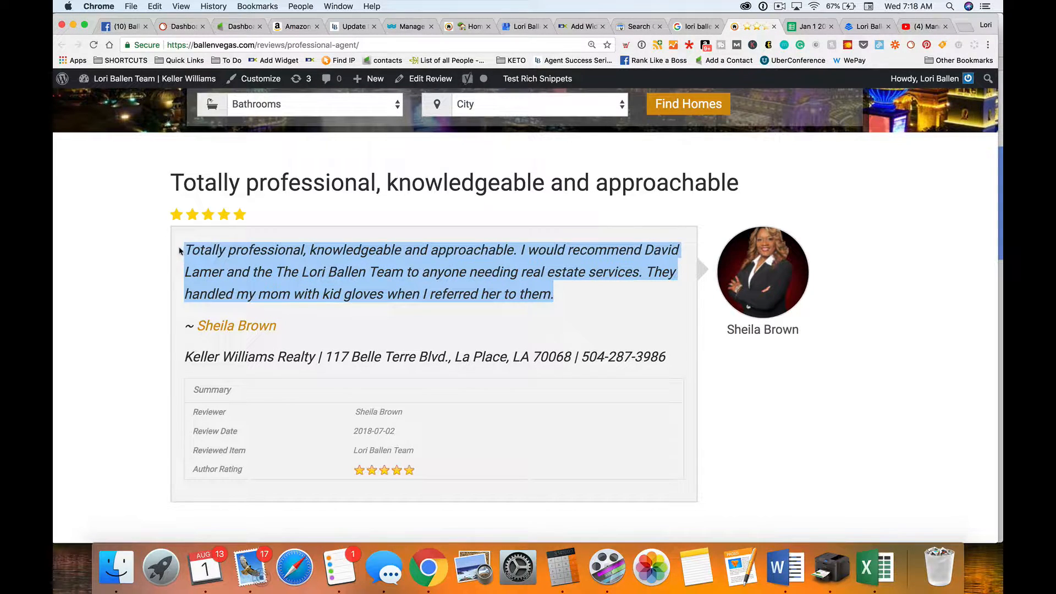
triple_click(310, 325)
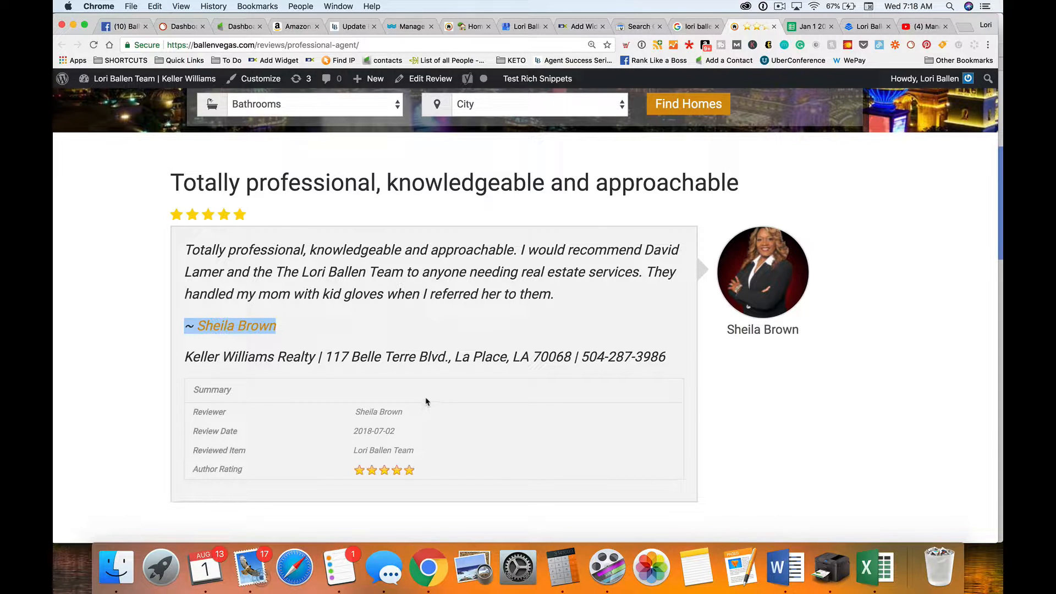
left_click_drag(254, 220, 170, 214)
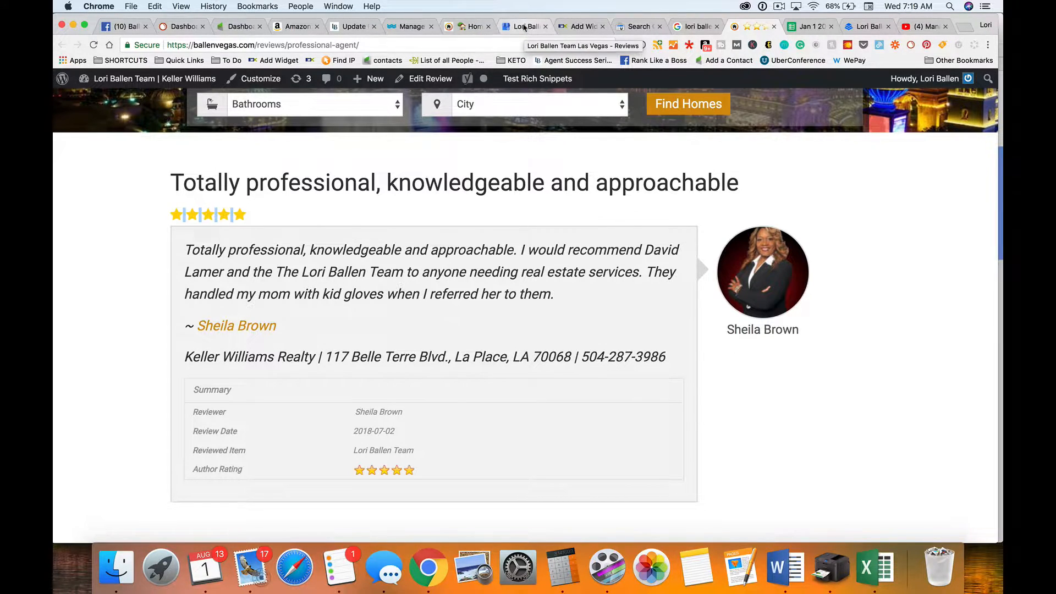
Copy the text of the client's review about Dave's home search help from Google My Business
left_click(524, 27)
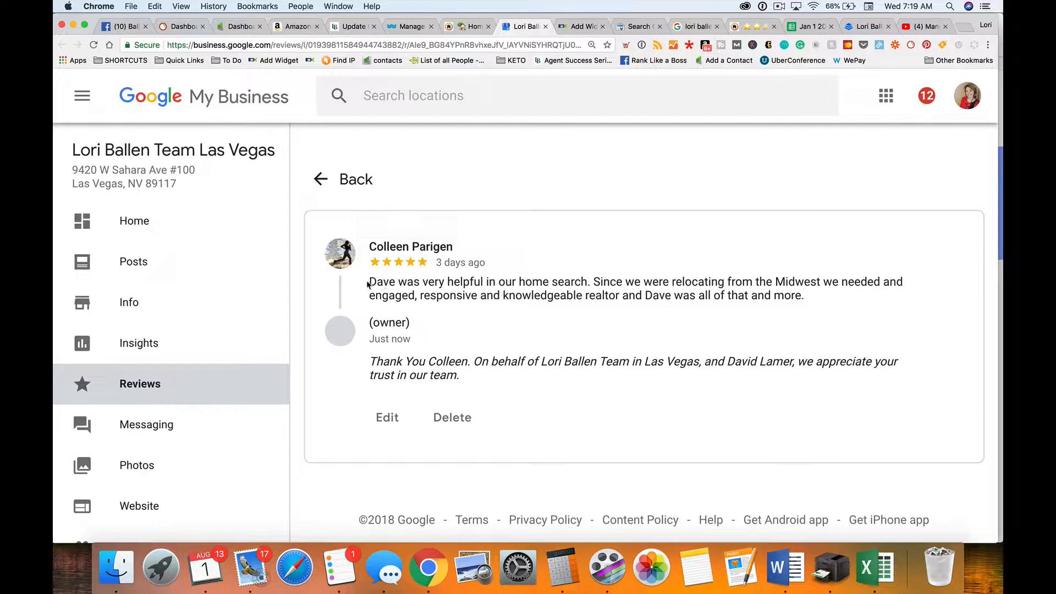
left_click_drag(368, 284, 865, 293)
key("super+c")
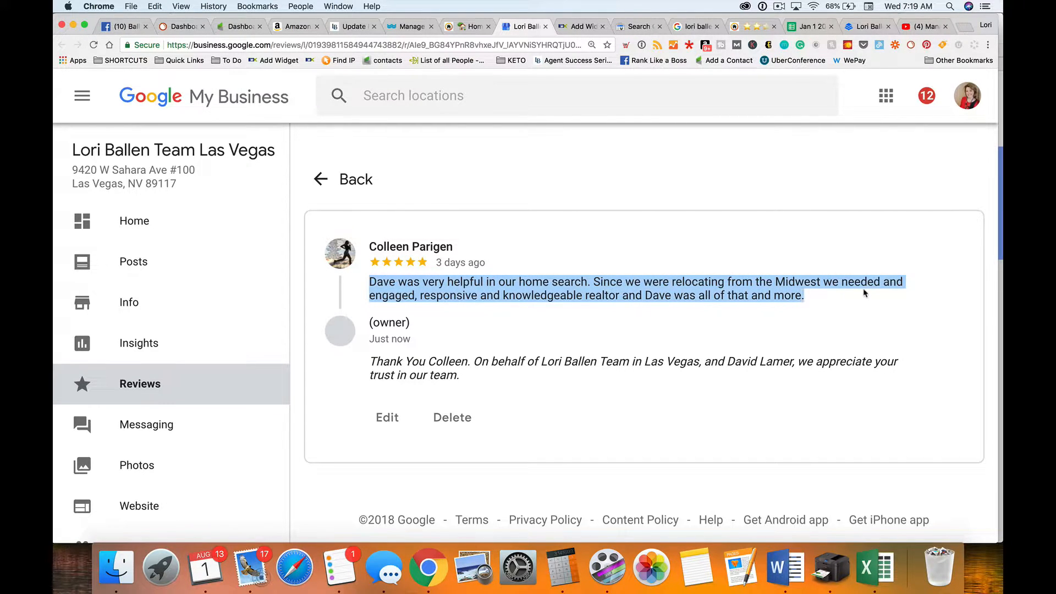
Start a new review on the ballenvegas.com WordPress site and paste the copied testimonial into its body
left_click(472, 27)
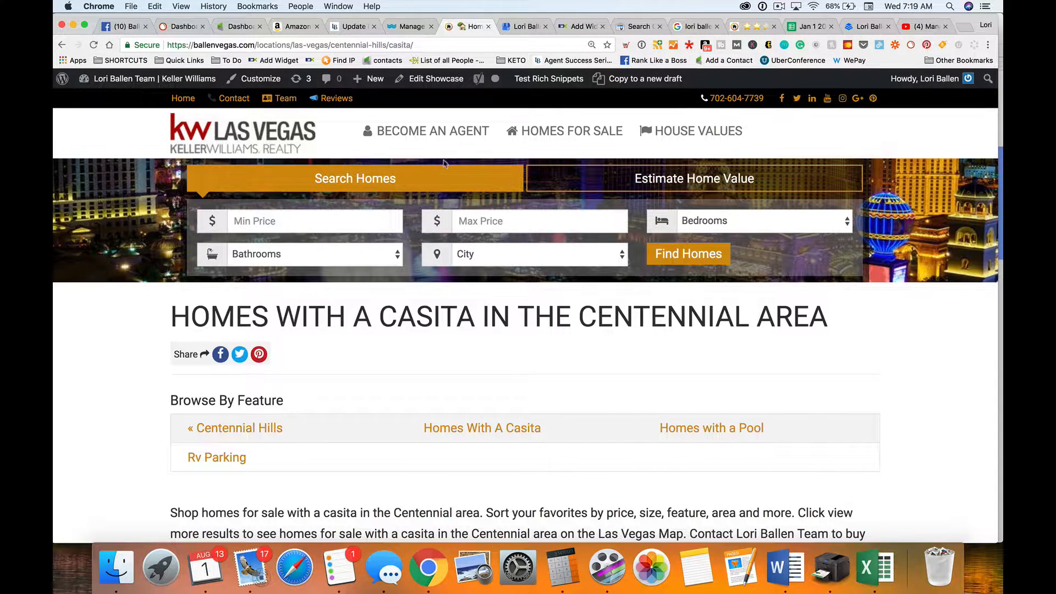
mouse_move(373, 83)
left_click(369, 185)
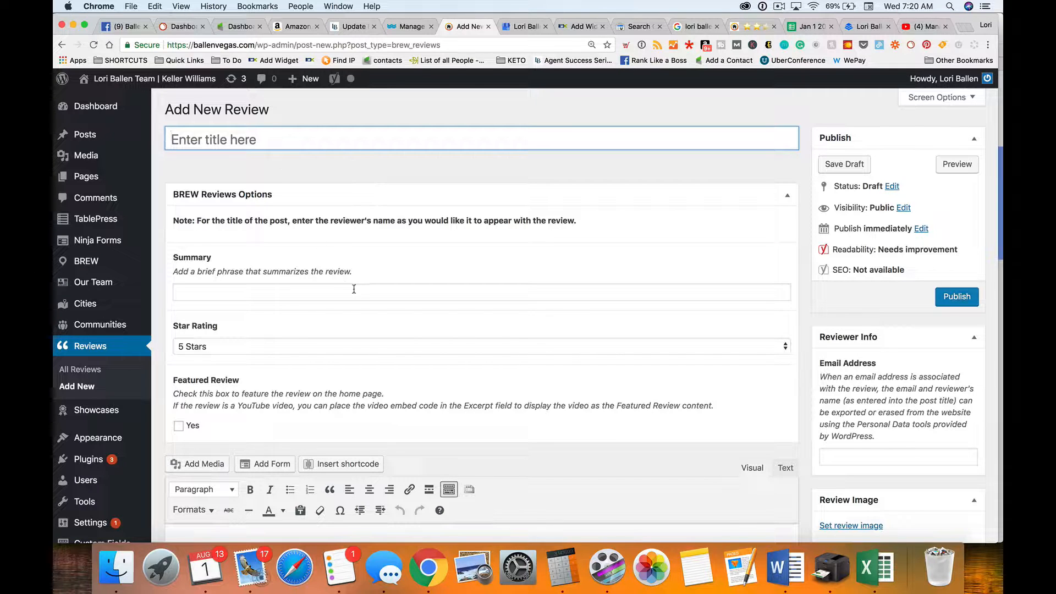
scroll(331, 282, "down", 5)
scroll(331, 282, "down", 1)
left_click(300, 302)
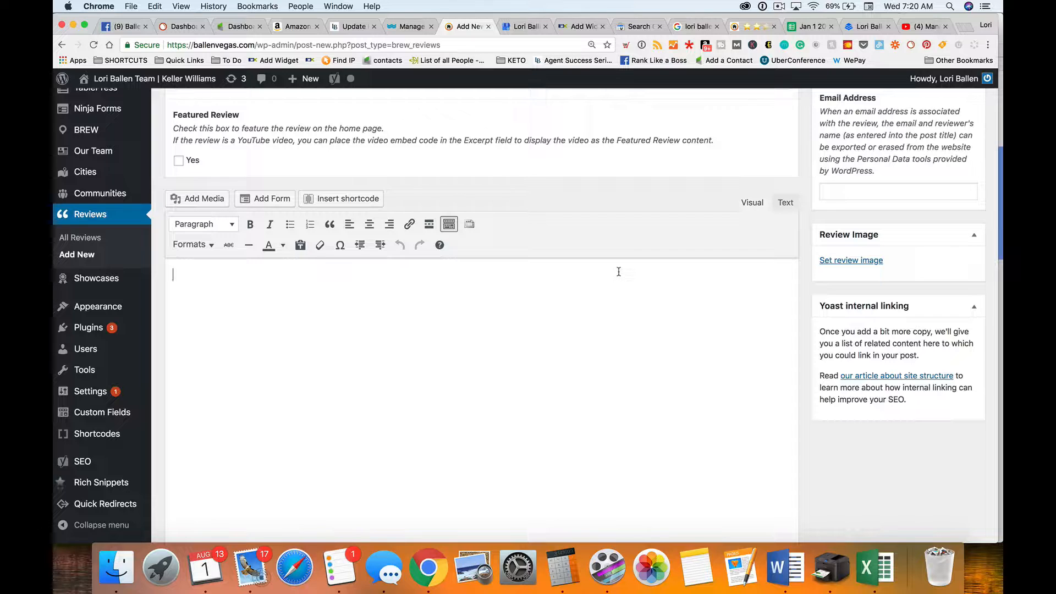
key("super+v")
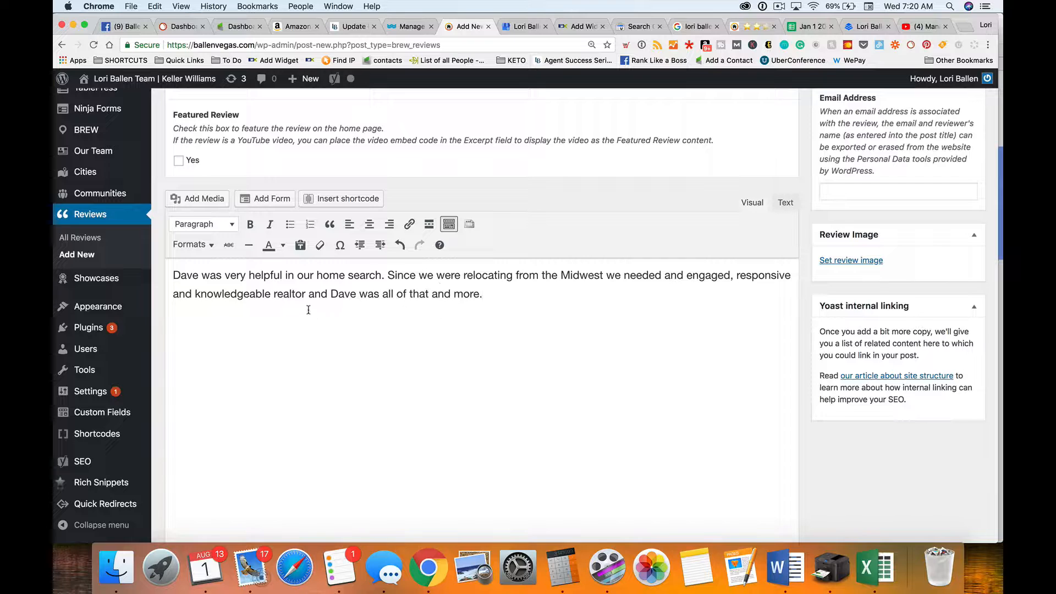
Link the words "home search" in the testimonial to the site's "Las Vegas Homes For Sale" page, found by searching "las vegas homes for sale"
left_click_drag(304, 292, 195, 292)
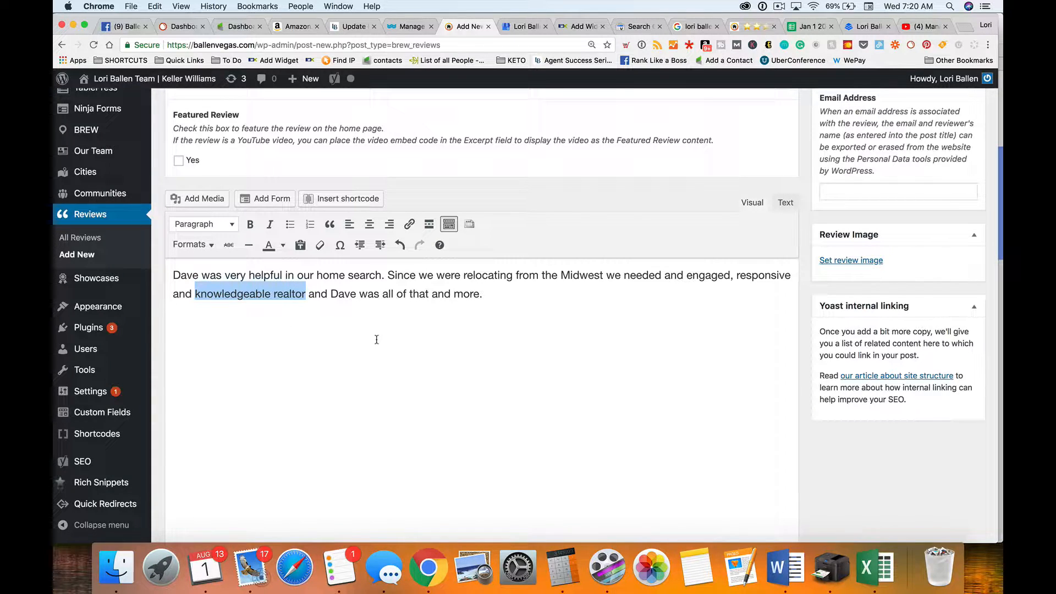
left_click(290, 286)
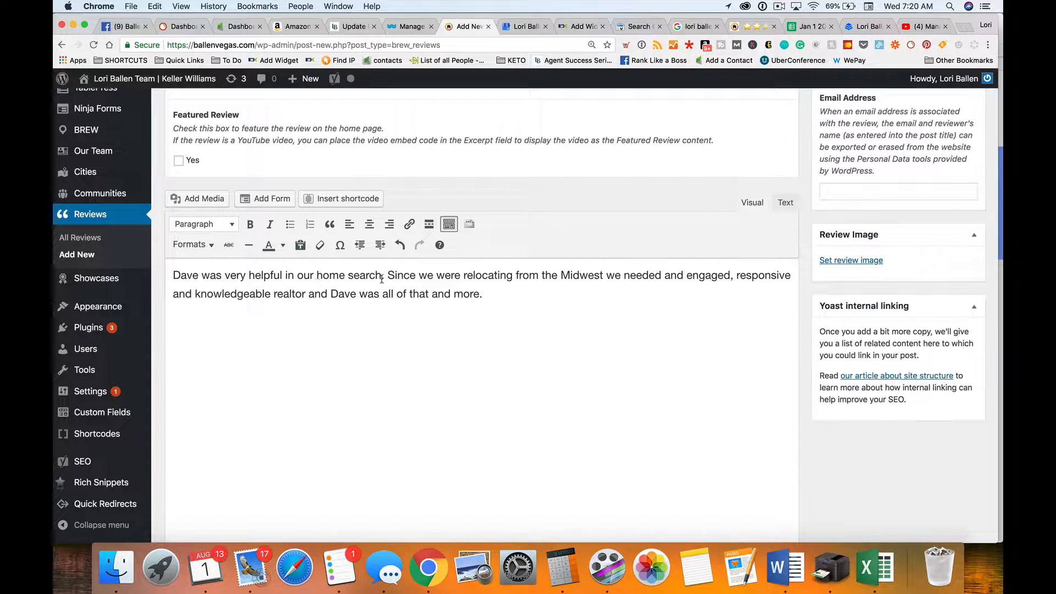
left_click_drag(380, 278, 322, 277)
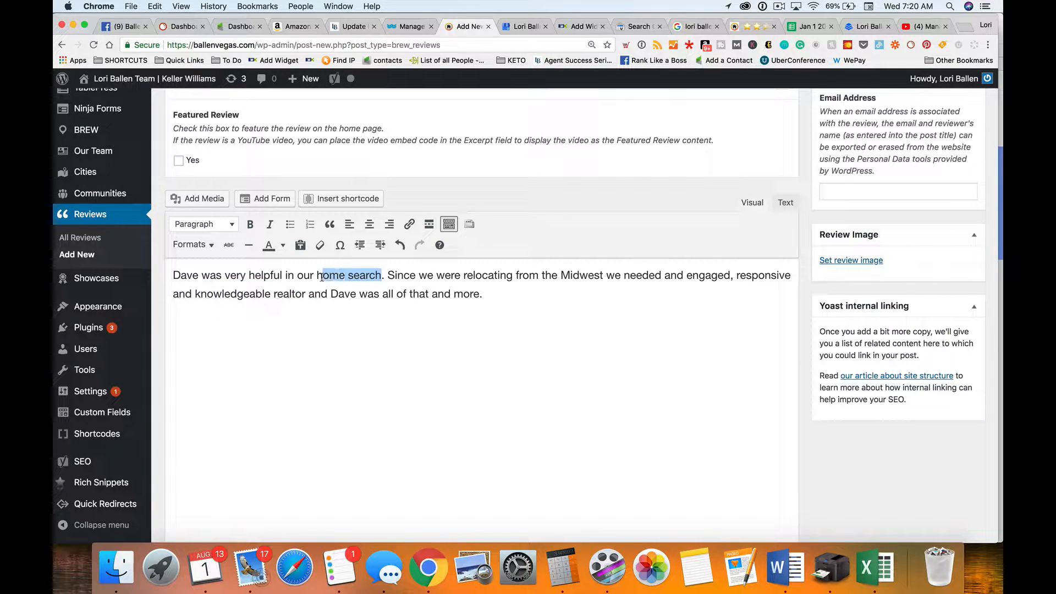
left_click(409, 225)
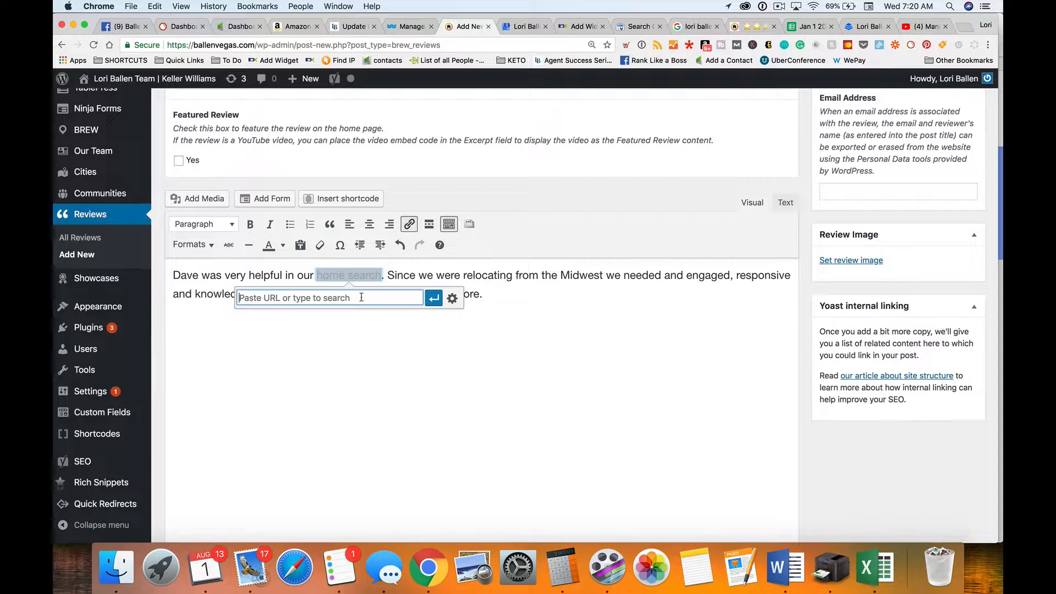
type("las veg")
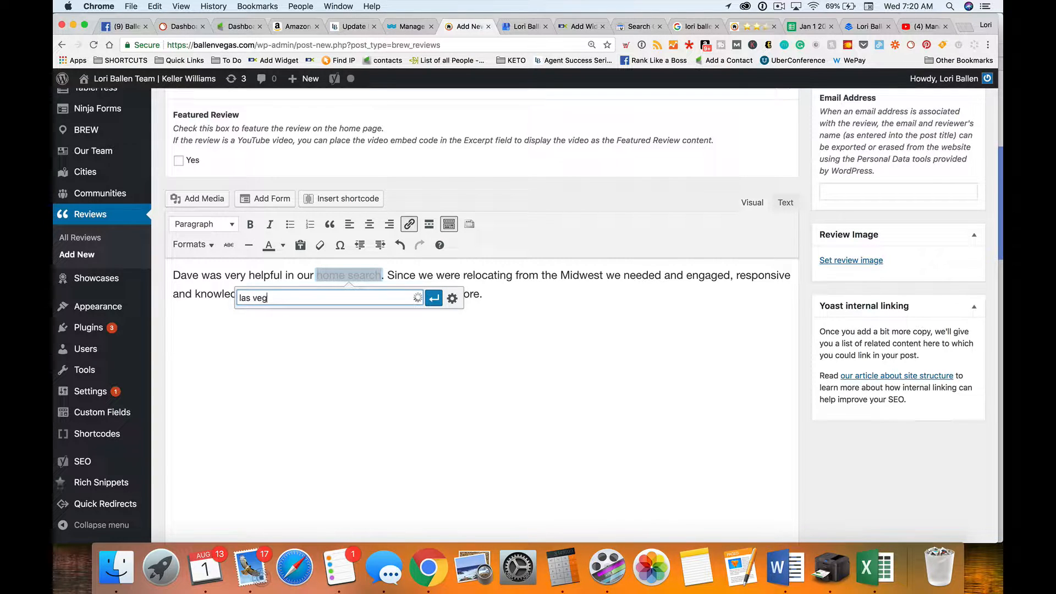
type("as homes for sale")
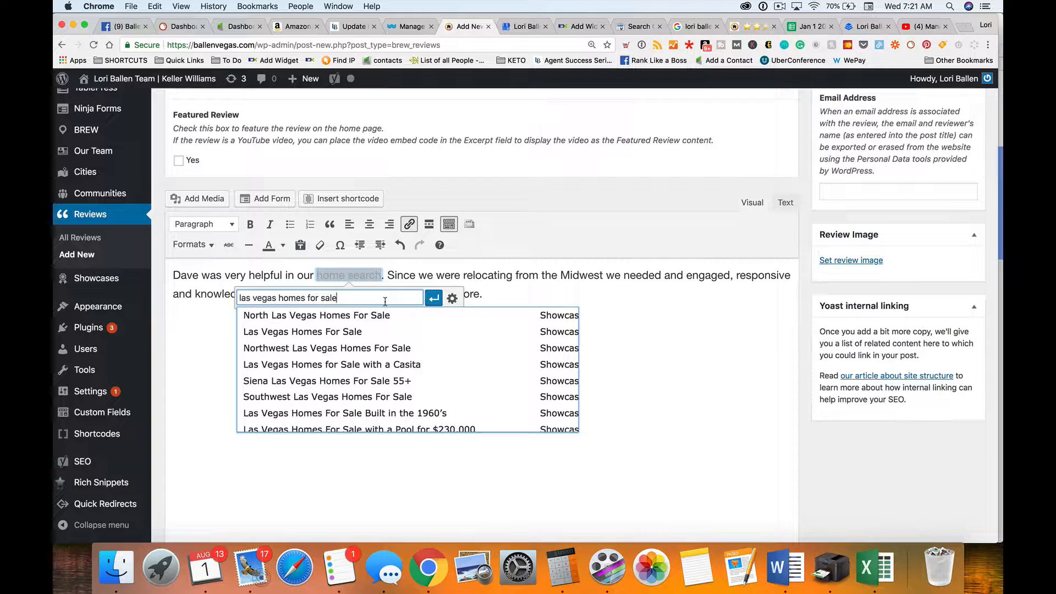
left_click(356, 332)
left_click(434, 298)
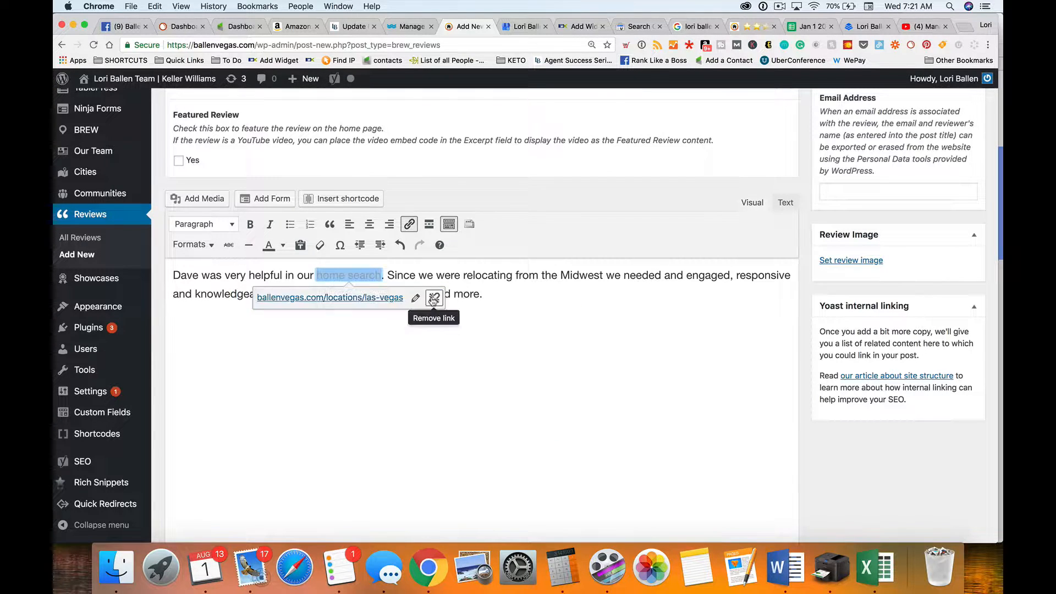
left_click(536, 296)
scroll(533, 292, "down", 1)
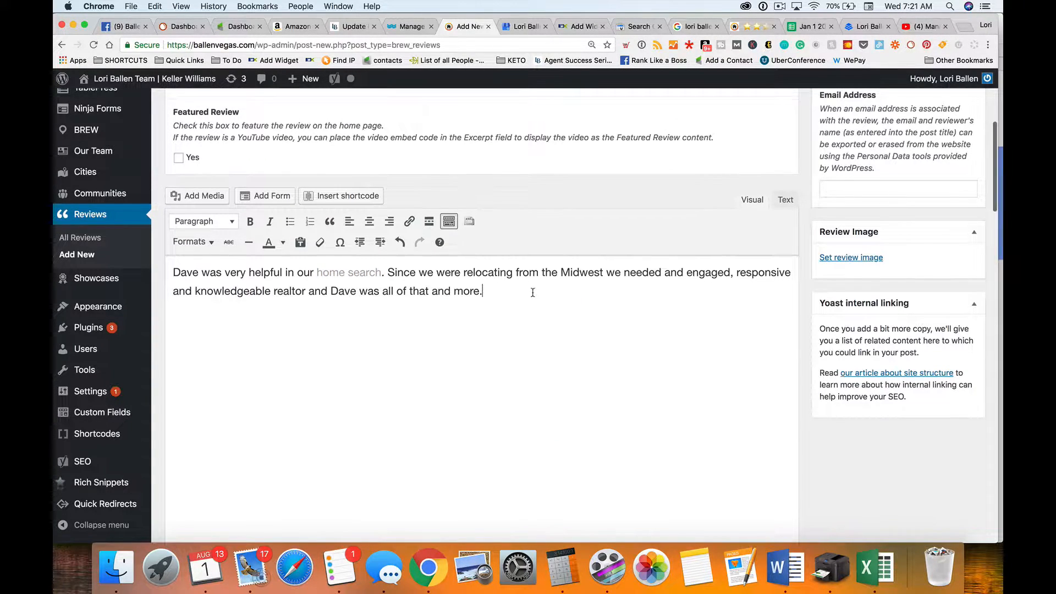
Copy the reviewer's name from the Google My Business review and paste it as the new review's title
scroll(532, 298, "up", 2)
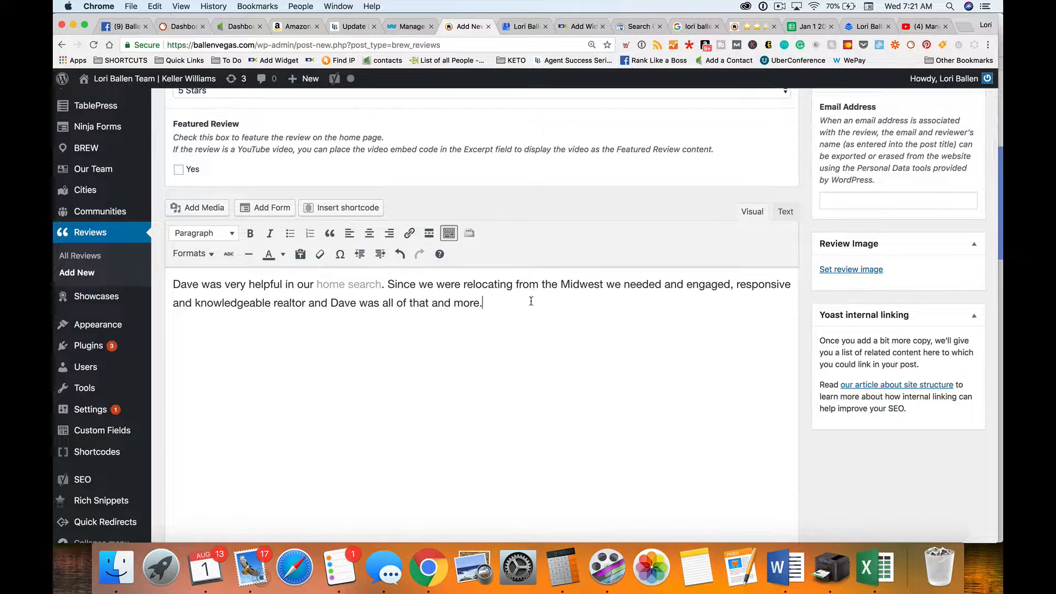
scroll(400, 232, "up", 5)
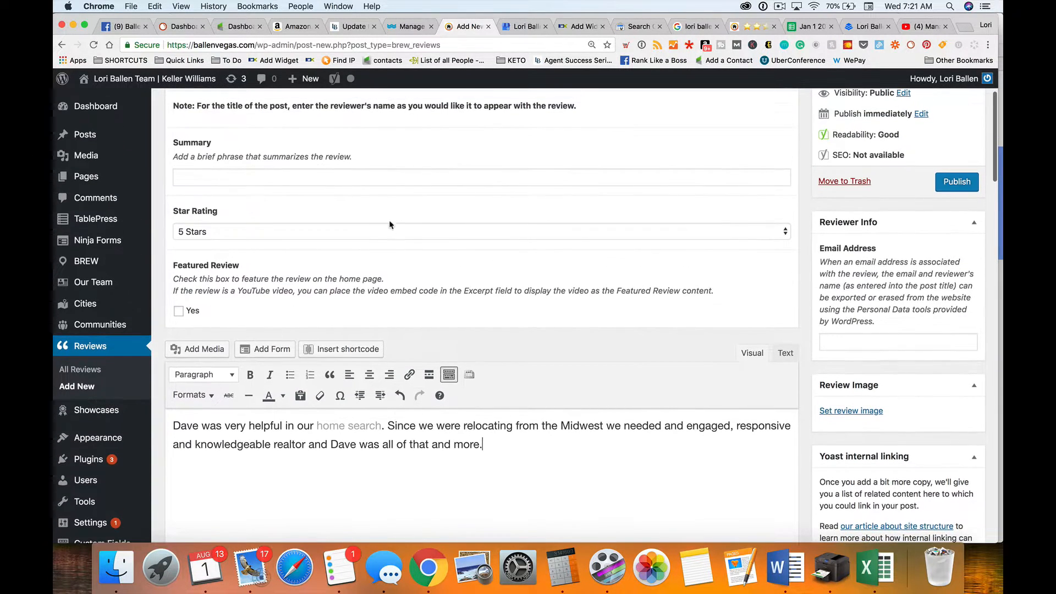
scroll(400, 232, "up", 4)
left_click(324, 144)
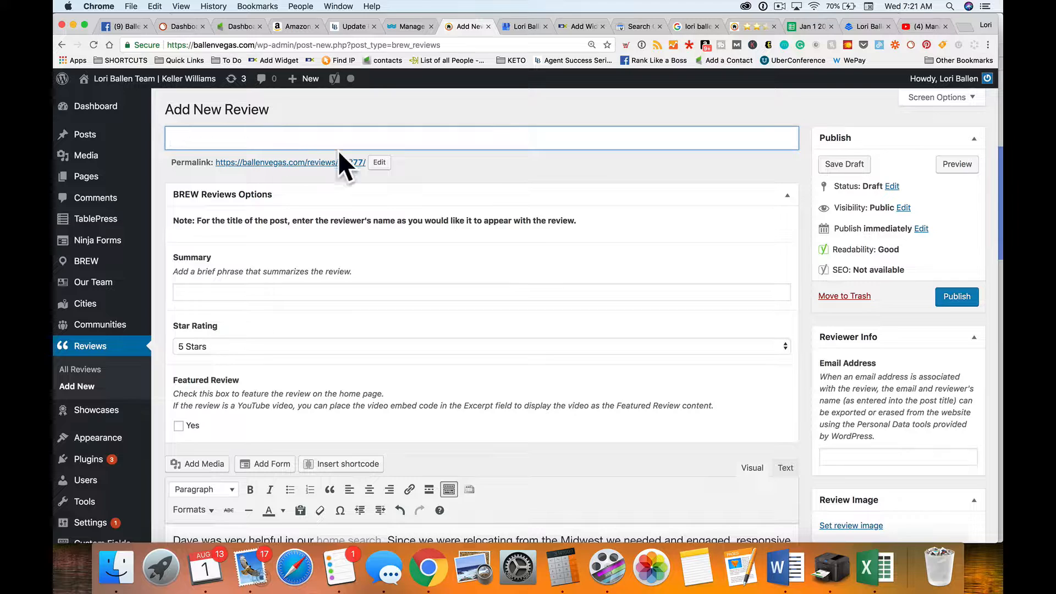
left_click(527, 26)
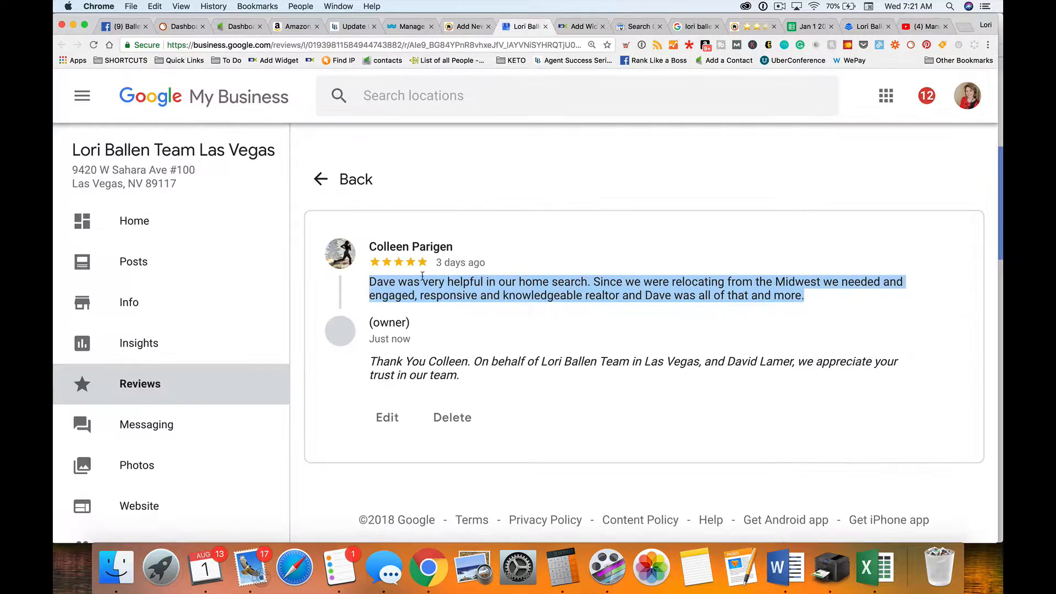
left_click_drag(454, 248, 369, 247)
key("super+c")
left_click(487, 21)
key("super+v")
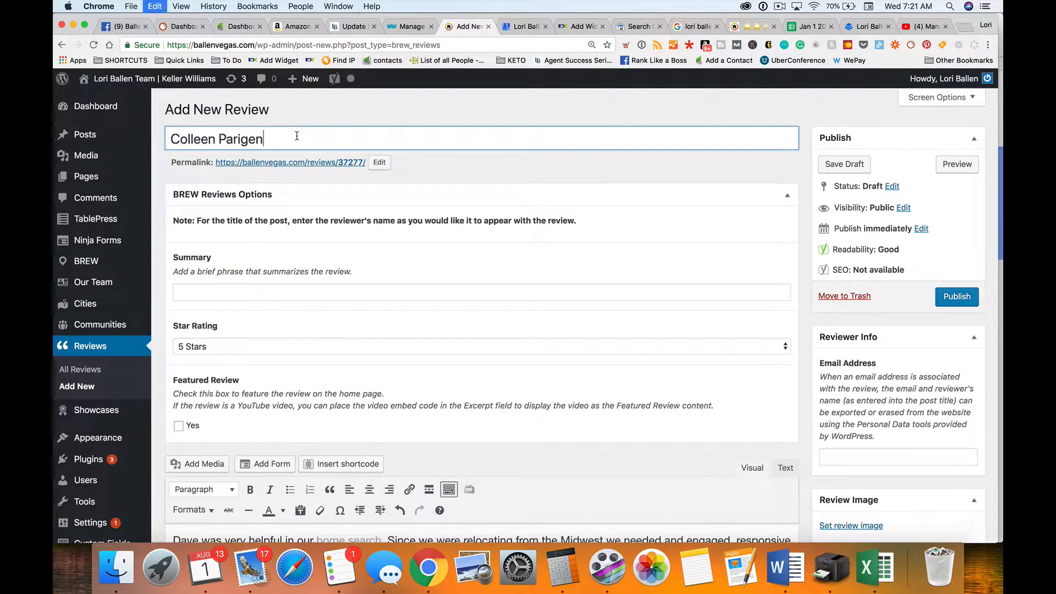
Correct "needed and engaged" to "needed an engaged" in the testimonial text
scroll(195, 220, "down", 3)
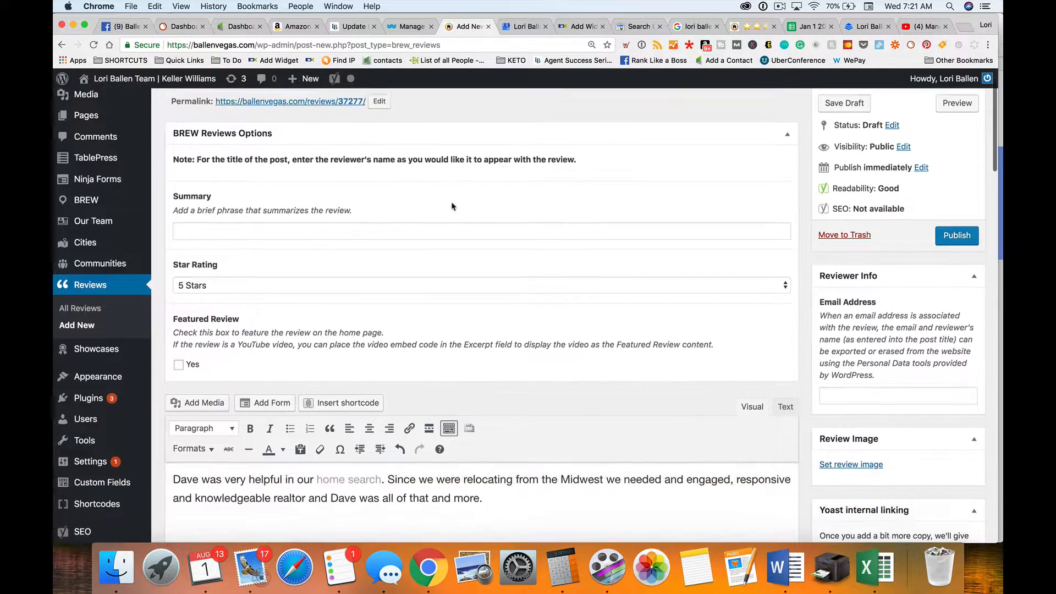
left_click(202, 221)
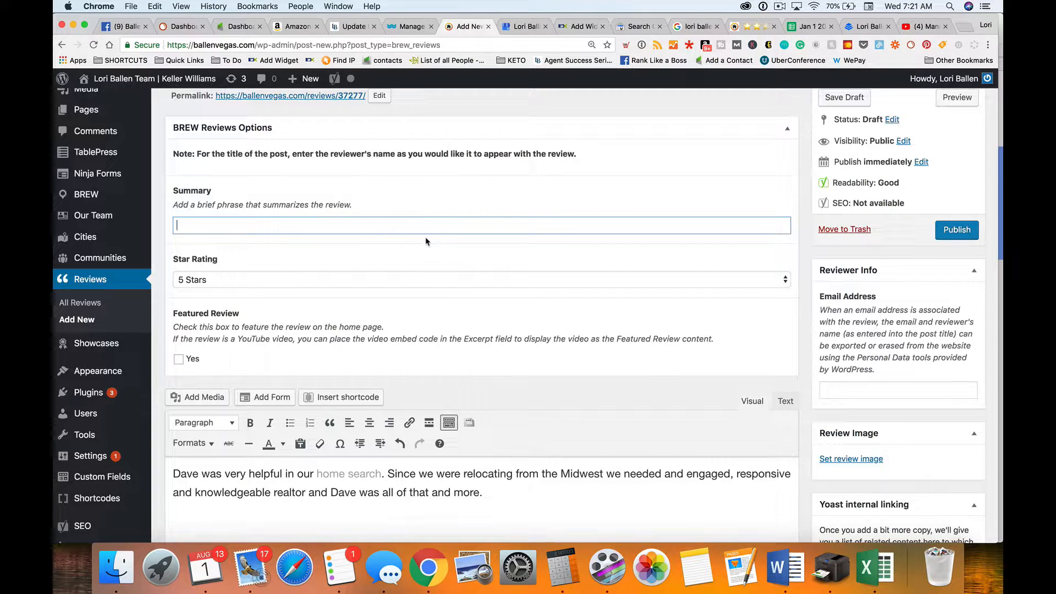
scroll(426, 239, "down", 2)
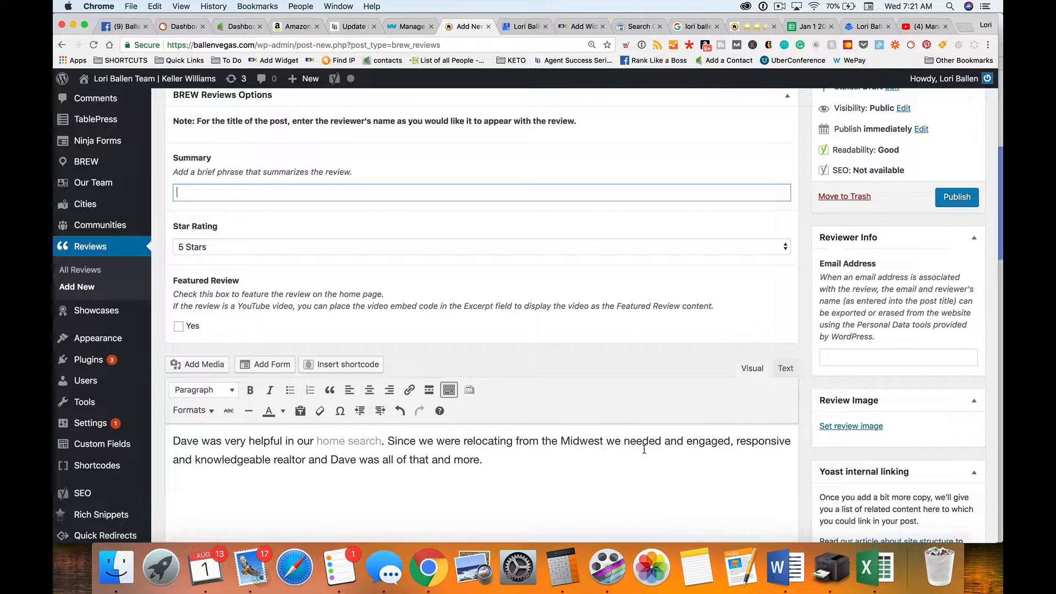
left_click(686, 442)
key("BackSpace")
key("BackSpace")
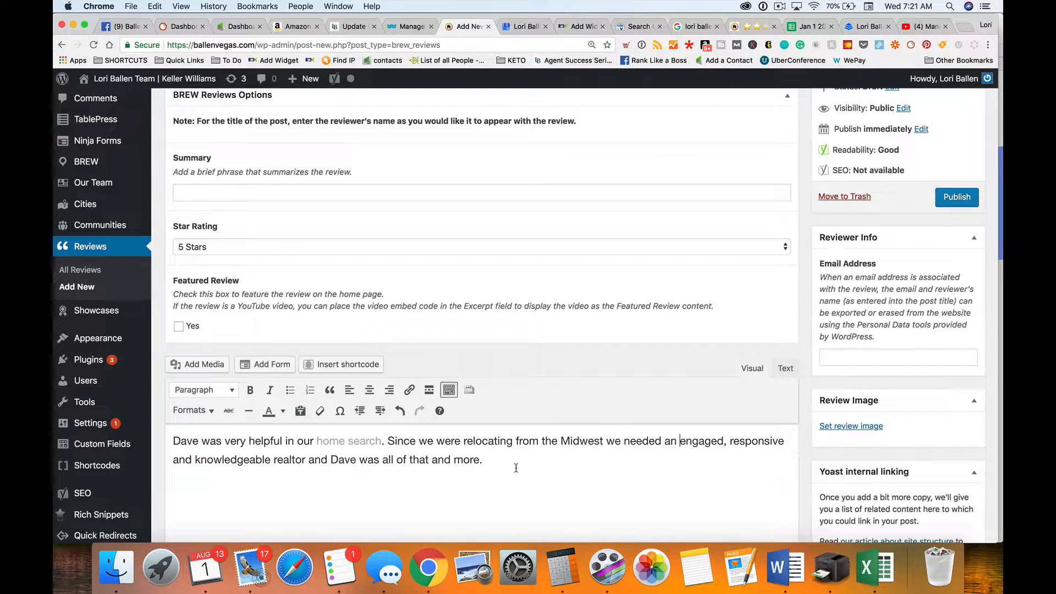
Copy the phrase "engaged, responsive and knowledgeable realtor" from the testimonial into the review's Summary
left_click(648, 458)
left_click_drag(682, 442, 304, 460)
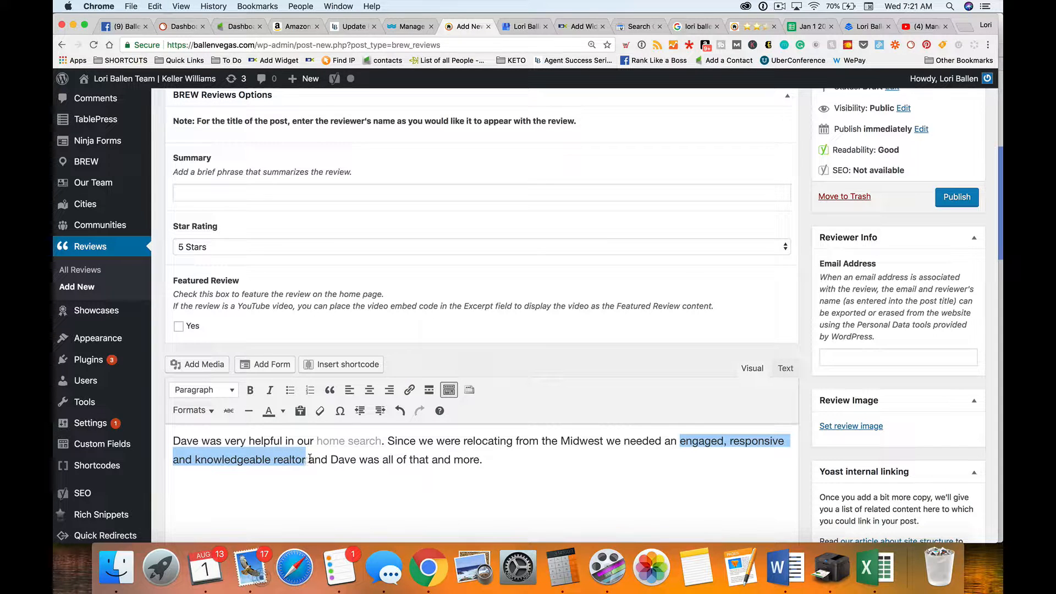
scroll(310, 459, "up", 3)
left_click(250, 293)
key("super+v")
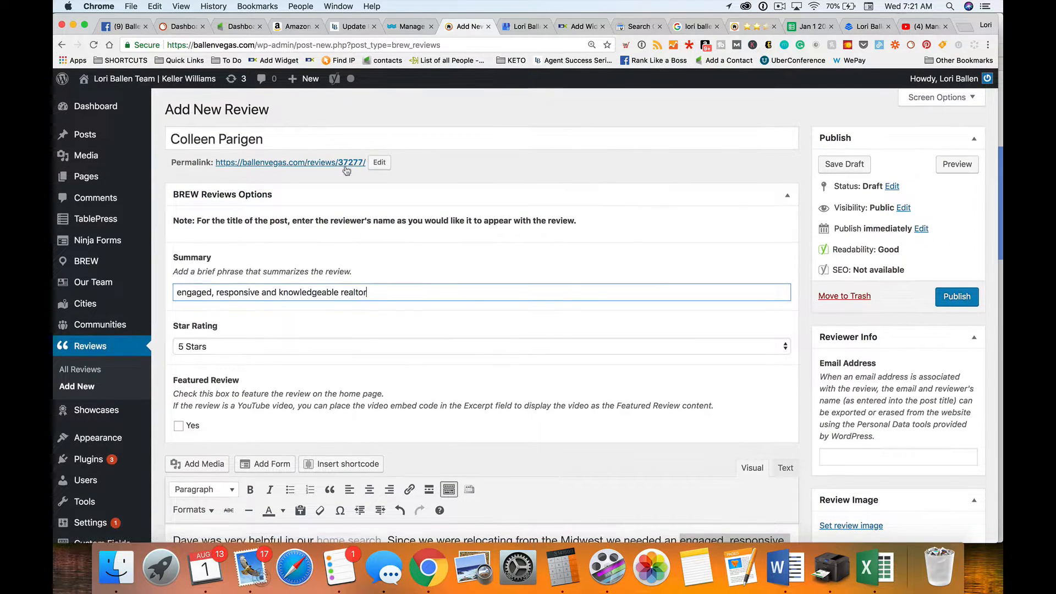
Change the review's permalink slug to "responsive"
left_click(379, 164)
double_click(395, 162)
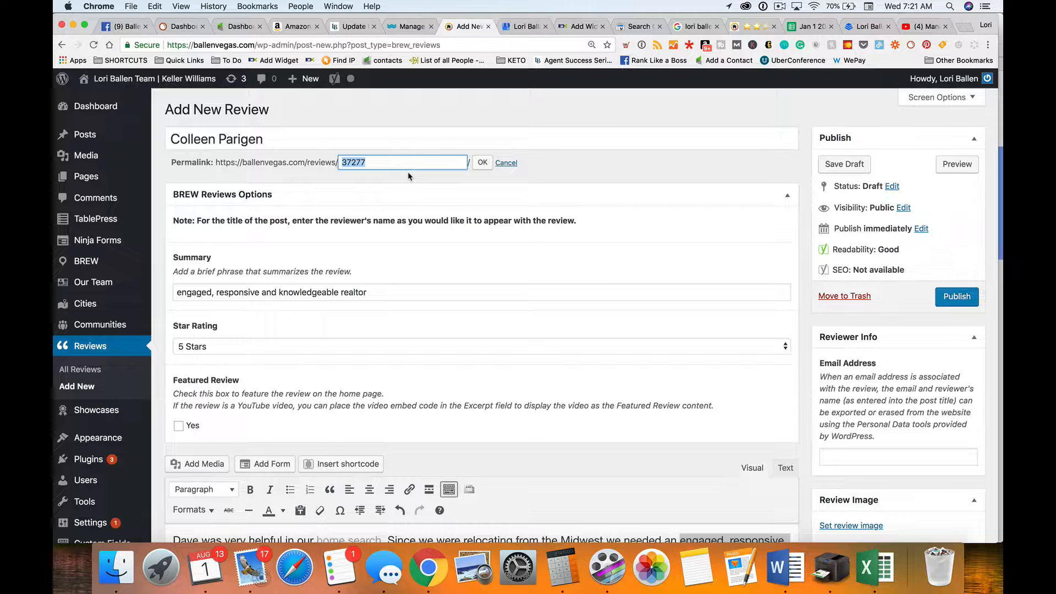
type("r")
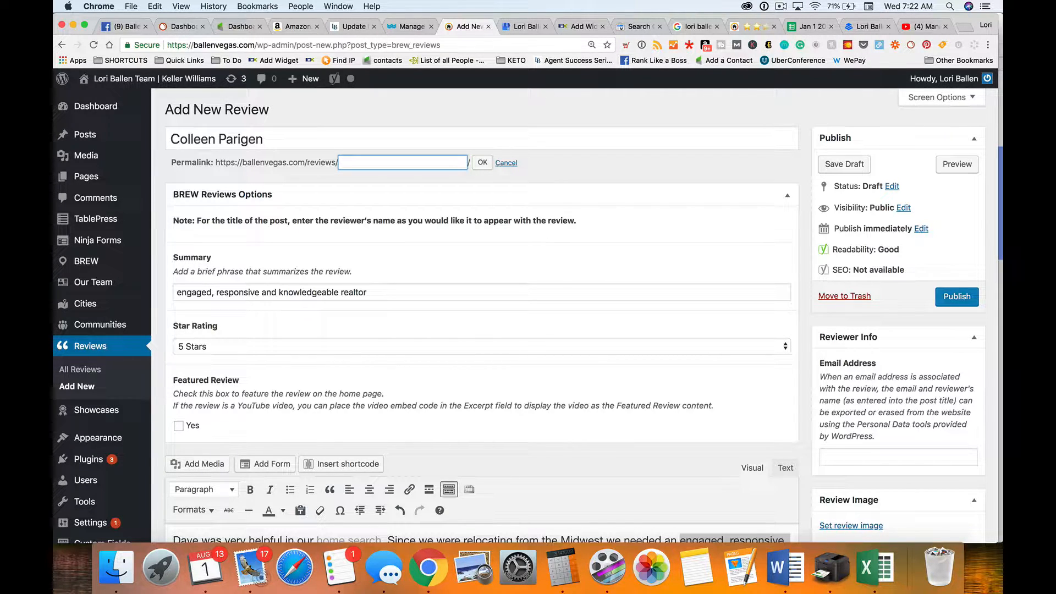
key("BackSpace")
key("BackSpace")
type("responsive")
left_click(482, 164)
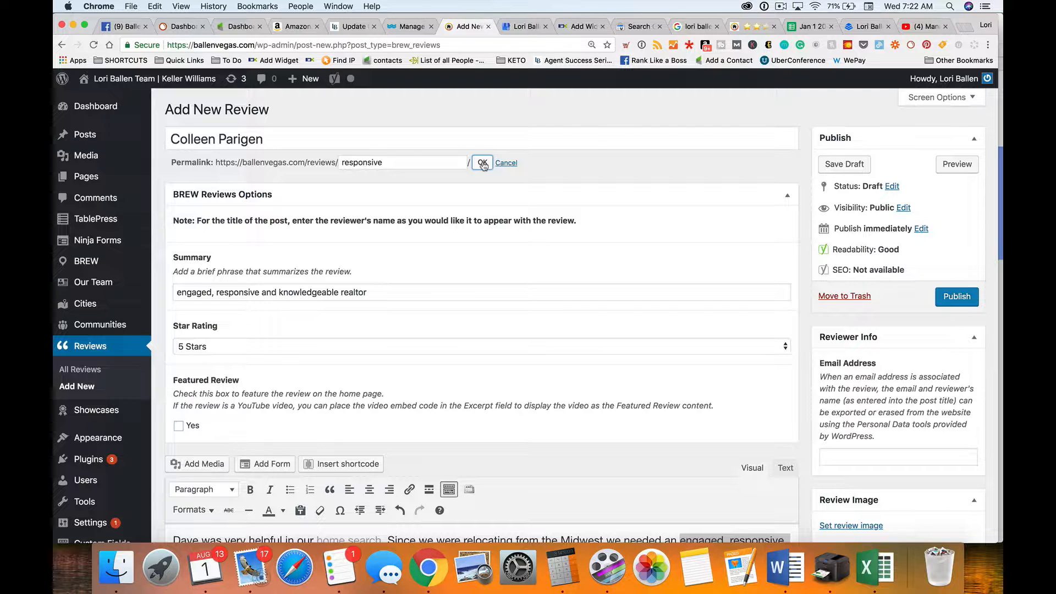
left_click(482, 163)
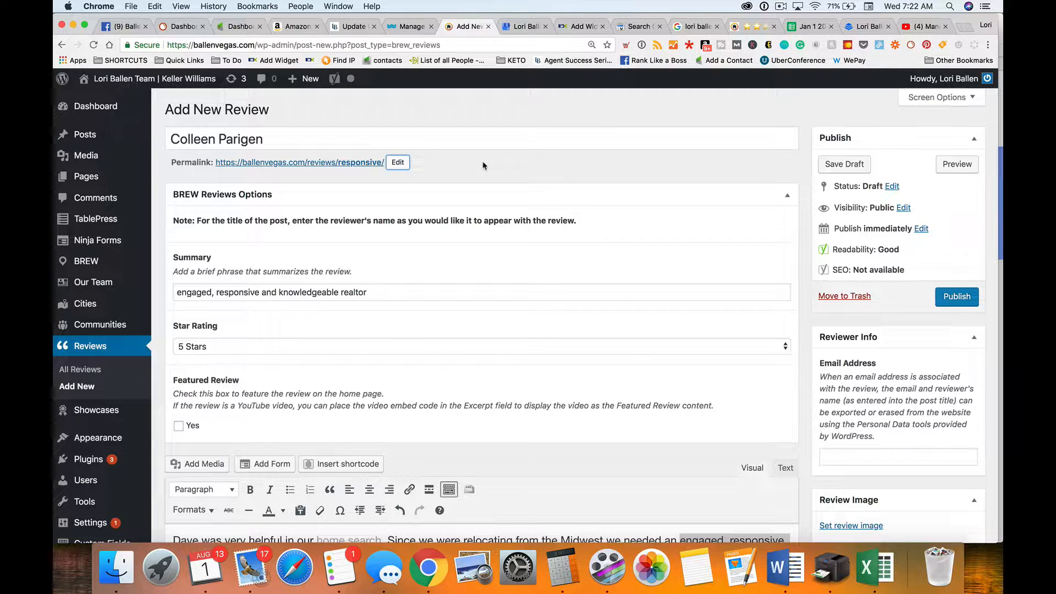
Mark the review as a Featured Review for the home page
scroll(551, 279, "down", 2)
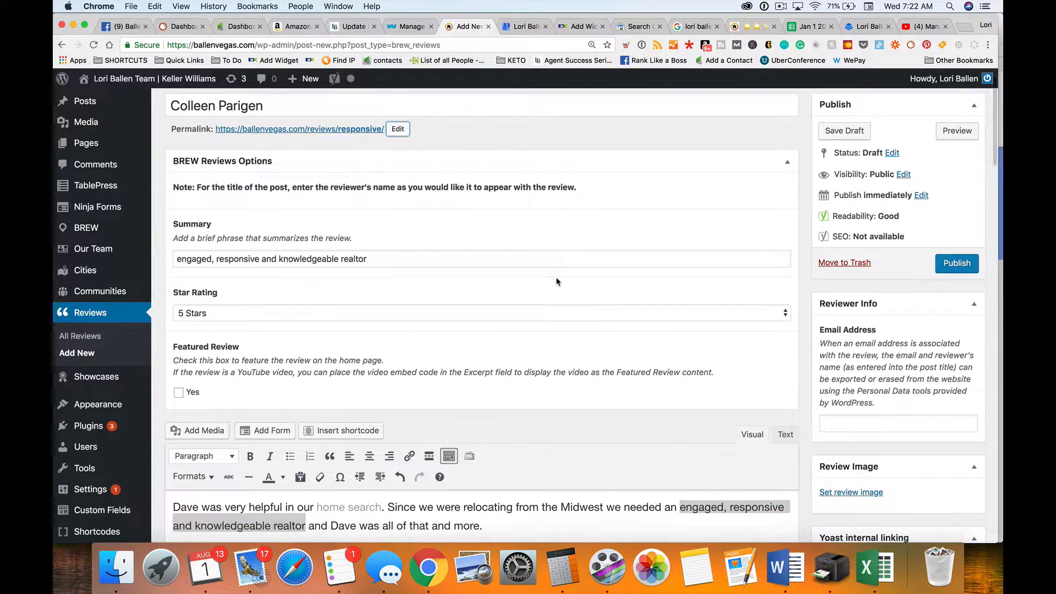
scroll(558, 282, "down", 1)
scroll(177, 325, "down", 2)
left_click(177, 325)
scroll(414, 349, "down", 4)
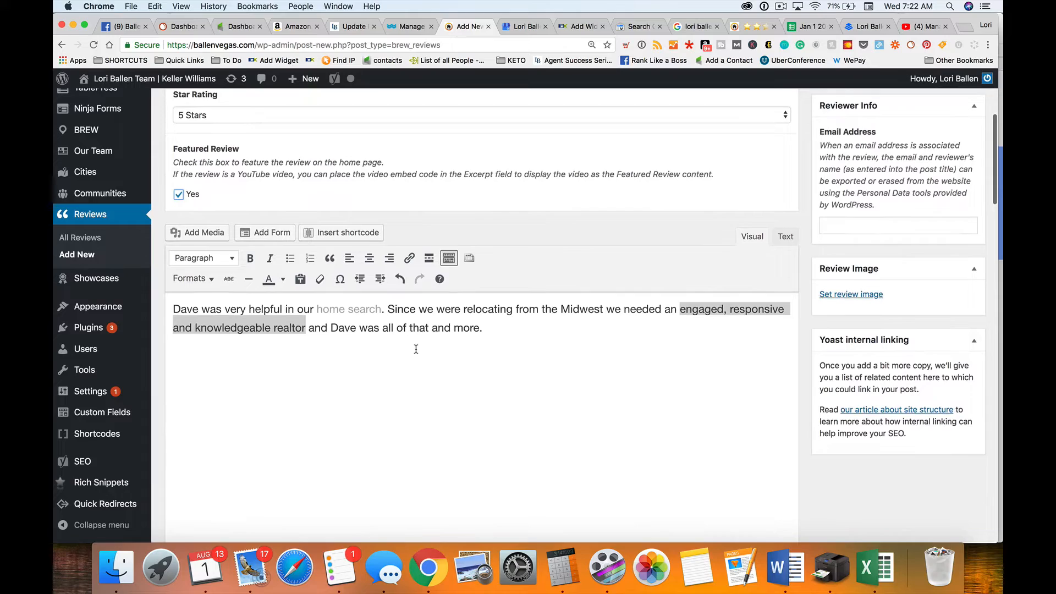
Set 5-Stars.jpg as the review image, searching the media library for "rating" and "stars" to find it
scroll(603, 375, "down", 5)
scroll(603, 375, "up", 4)
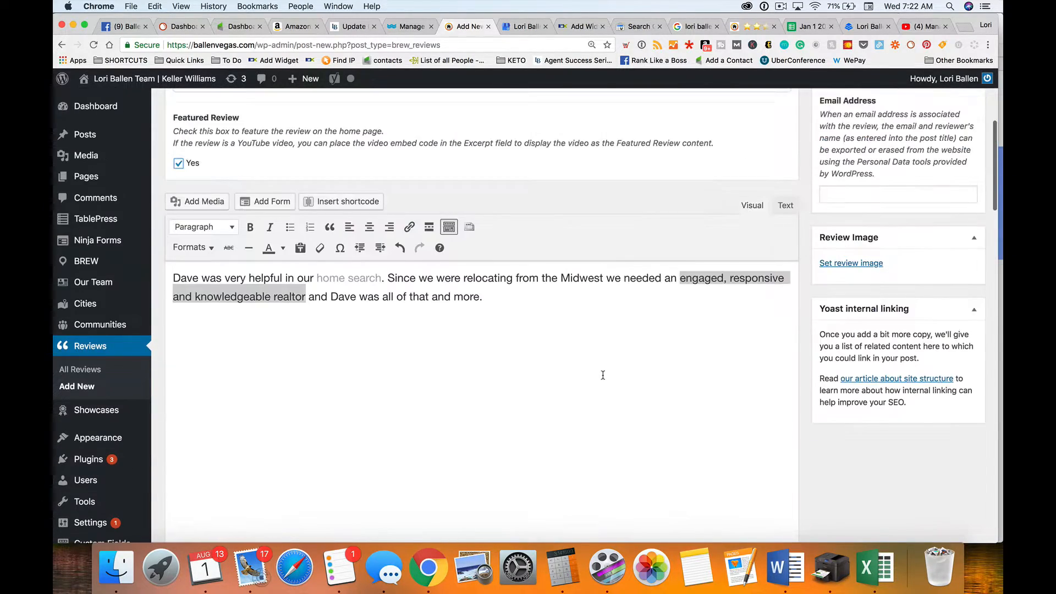
scroll(603, 375, "up", 8)
scroll(603, 376, "down", 6)
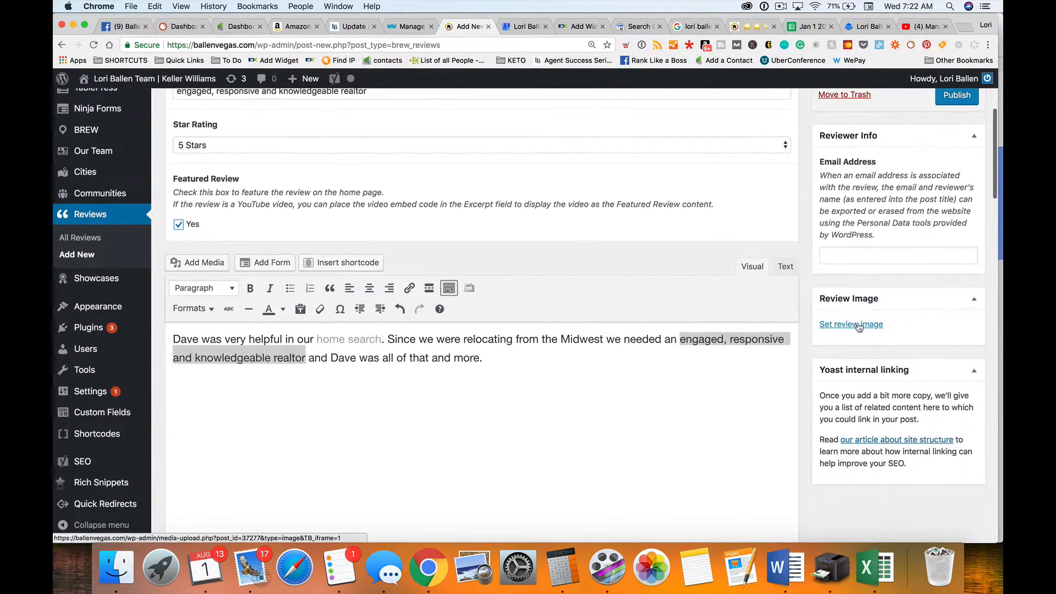
left_click(520, 26)
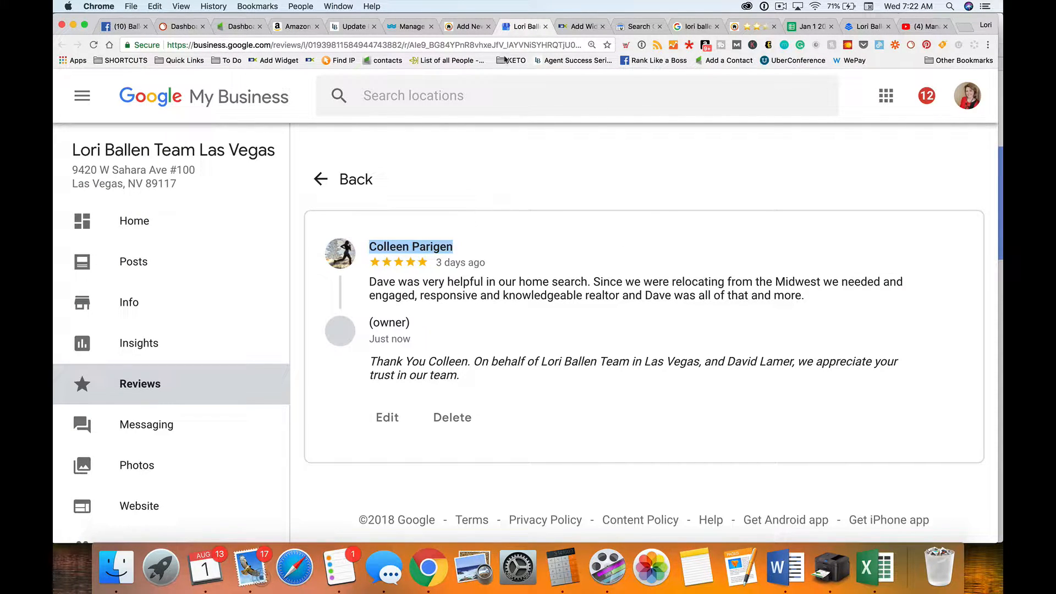
left_click(468, 27)
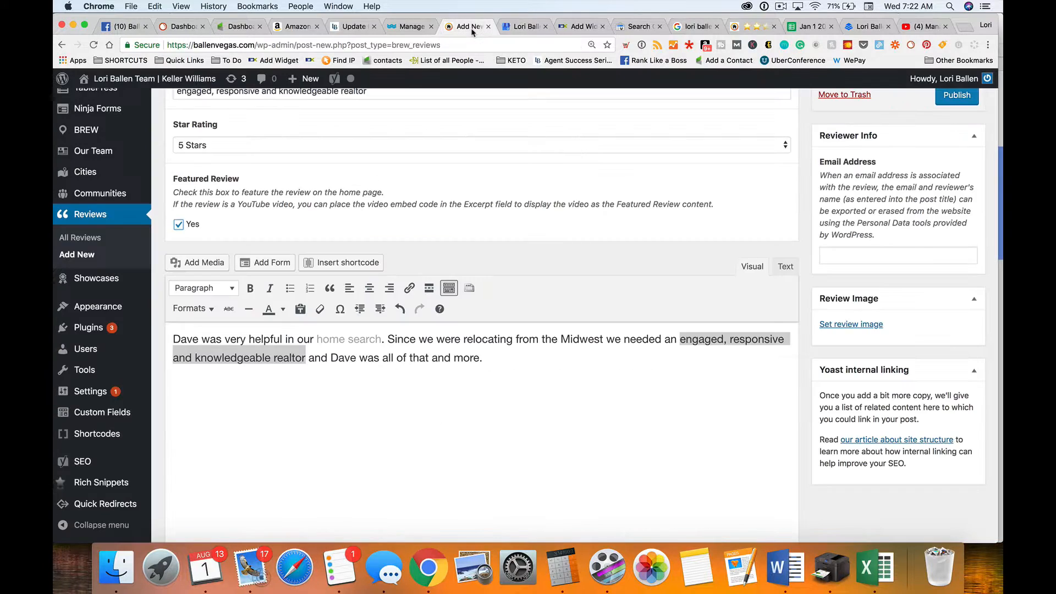
left_click(869, 332)
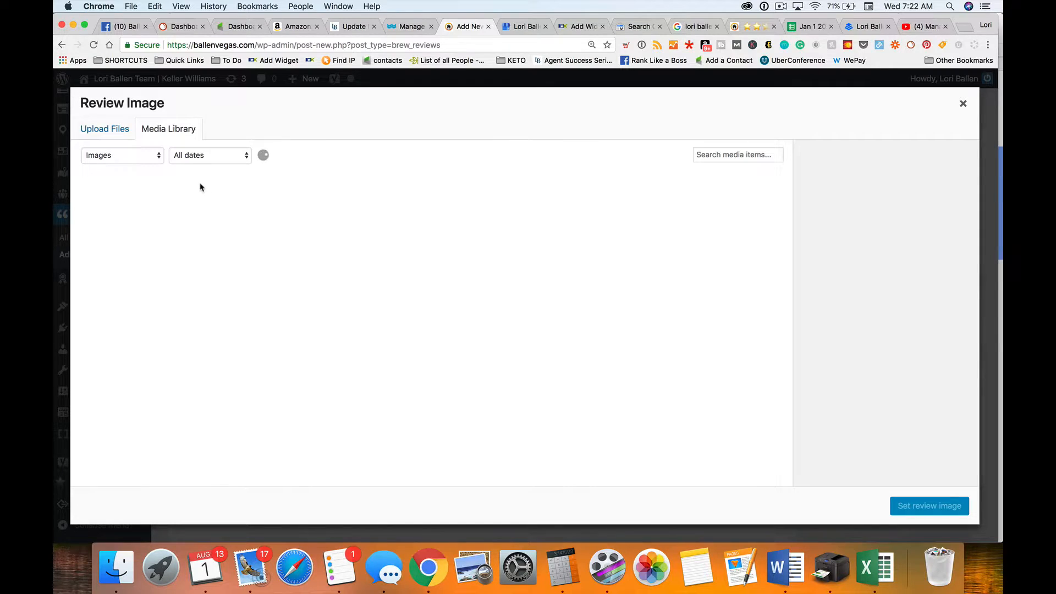
left_click(740, 153)
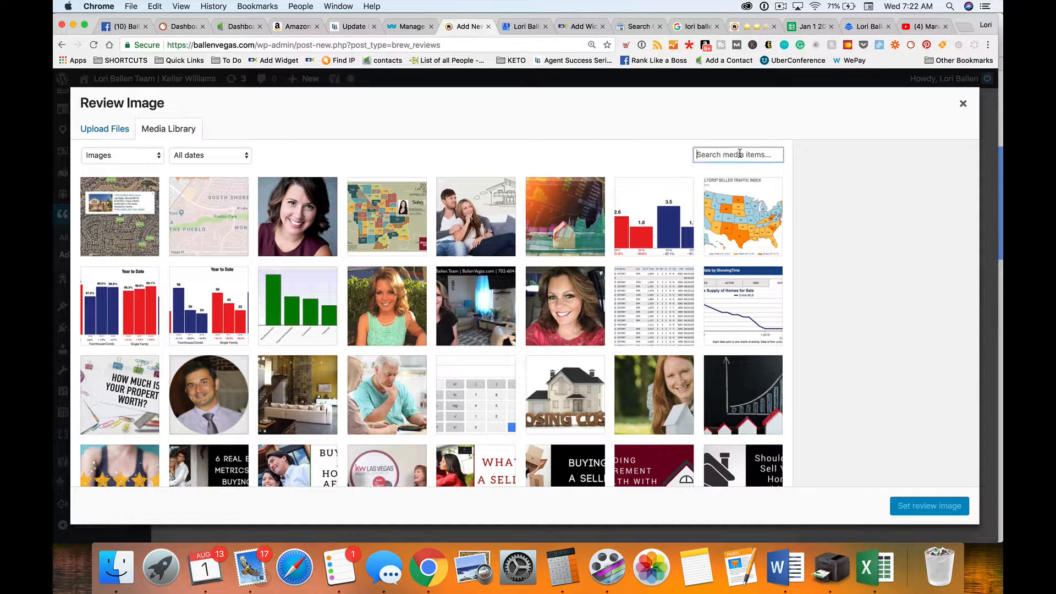
scroll(75, 258, "down", 5)
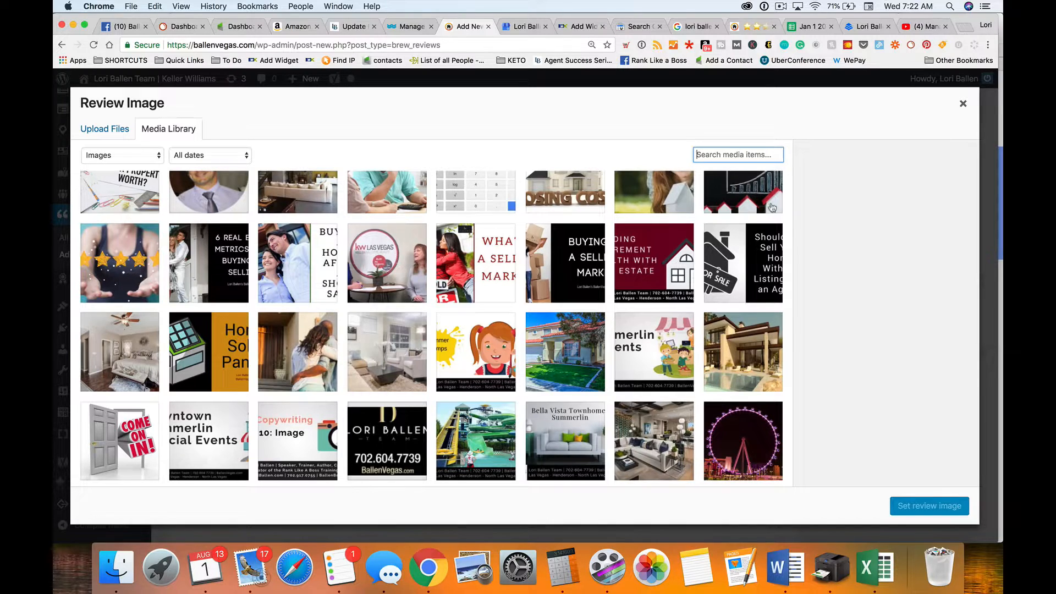
type("rating")
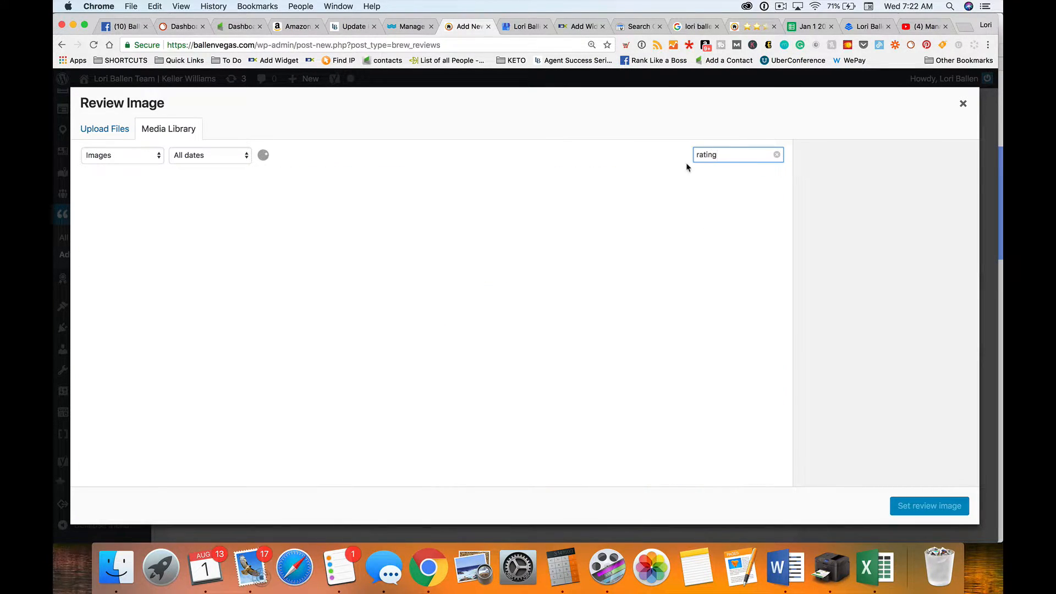
double_click(730, 156)
type("stars")
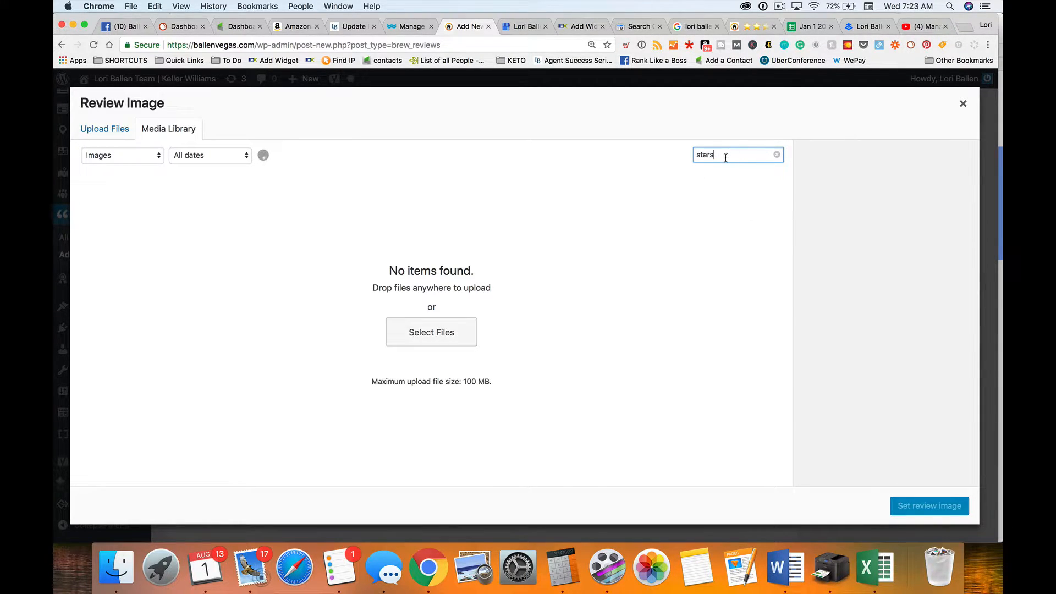
left_click(214, 222)
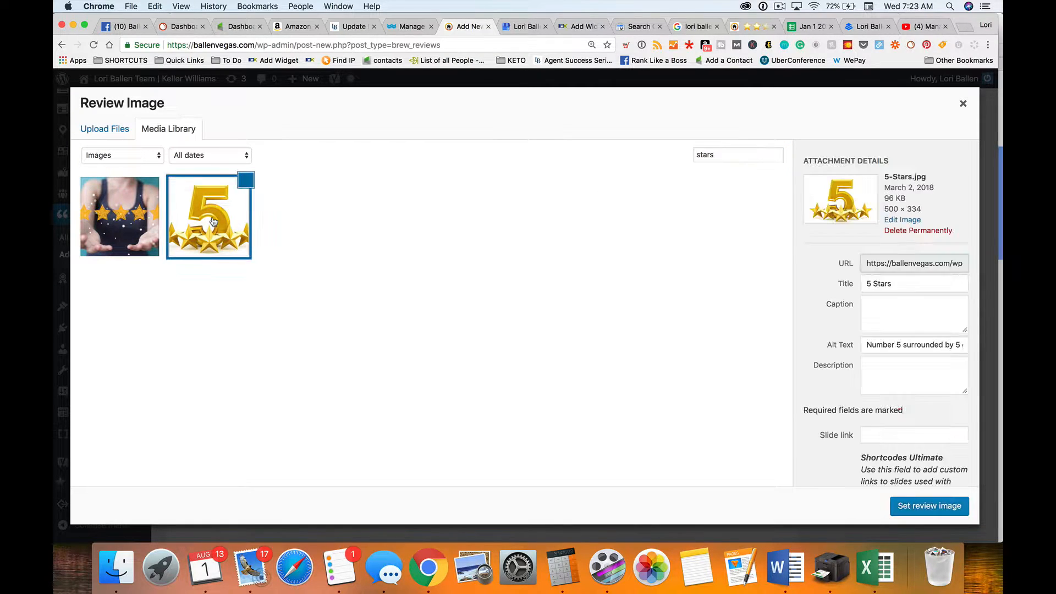
left_click(930, 506)
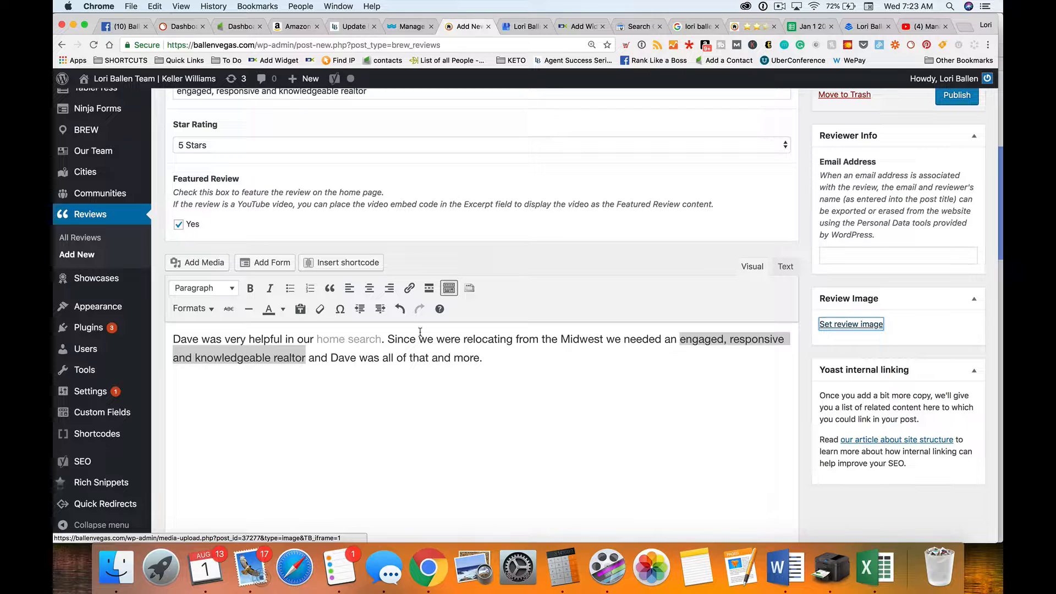
Preview the review page and check its heading, star rating, testimonial text, link and image
scroll(420, 332, "up", 3)
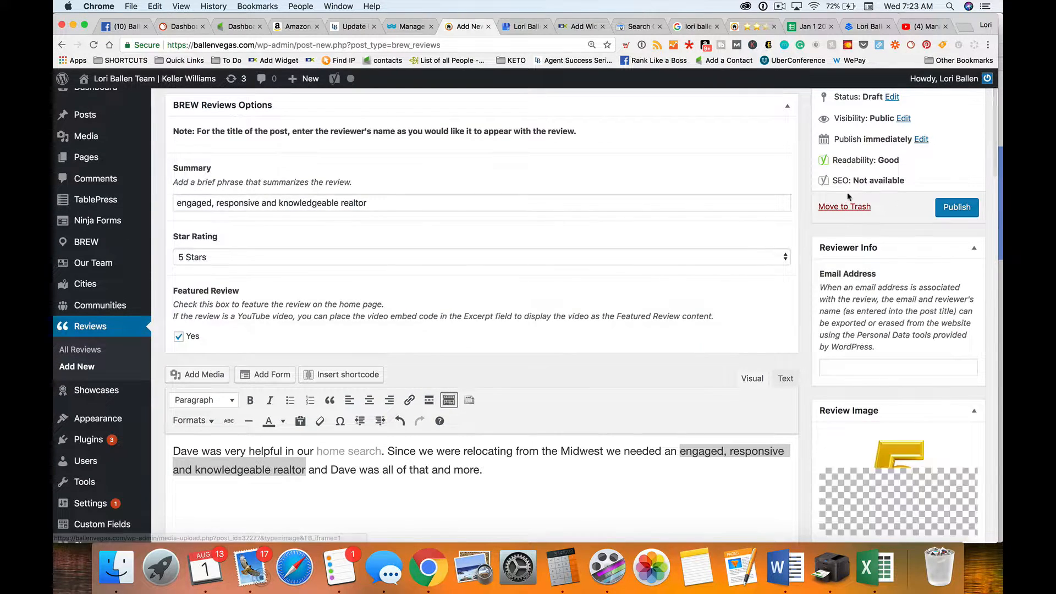
scroll(935, 221, "up", 4)
left_click(943, 165)
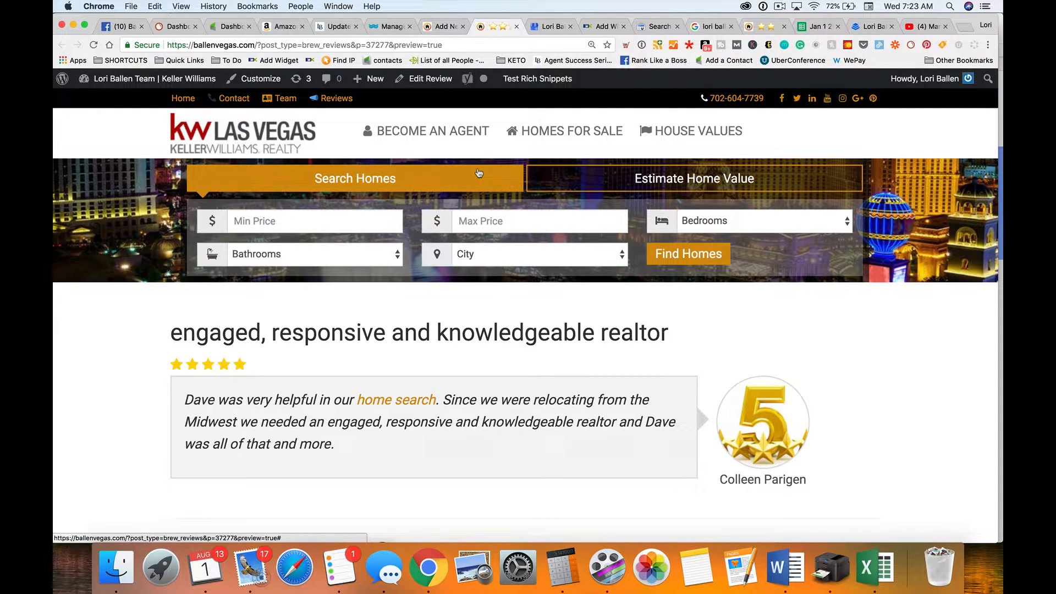
scroll(645, 281, "down", 3)
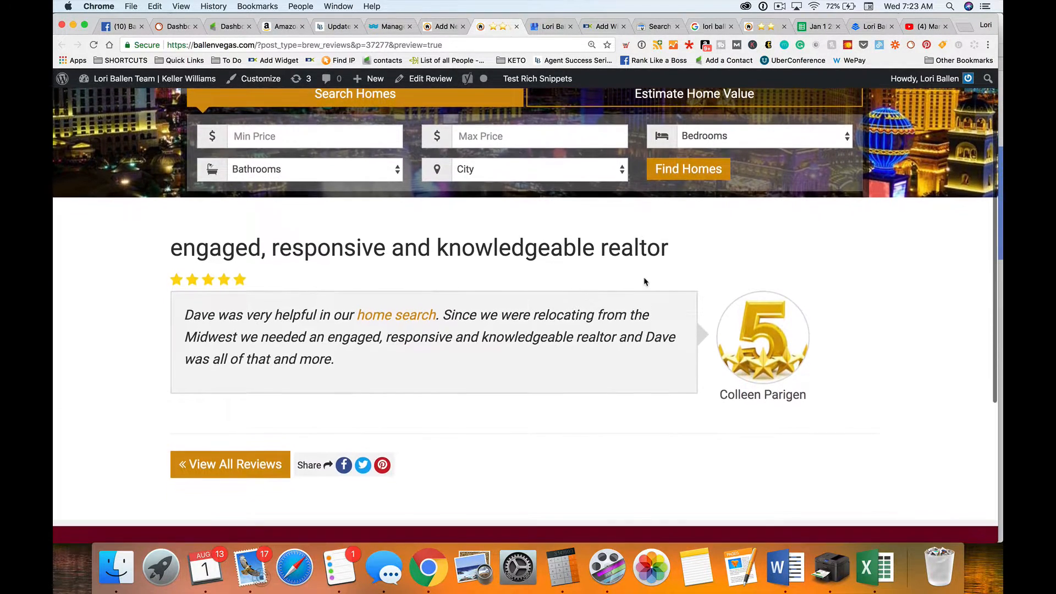
scroll(643, 282, "down", 2)
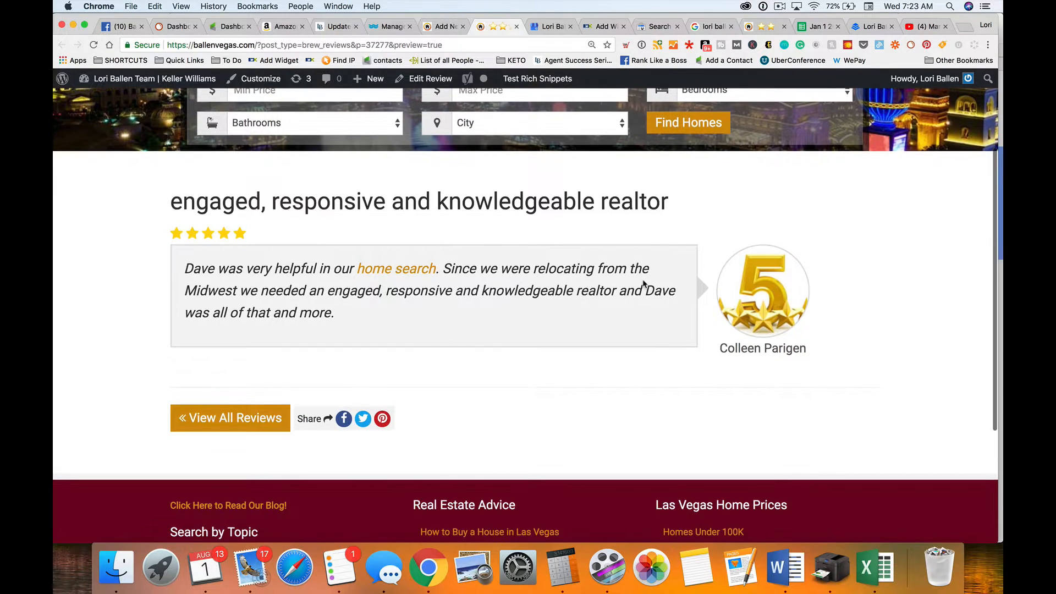
scroll(633, 280, "down", 1)
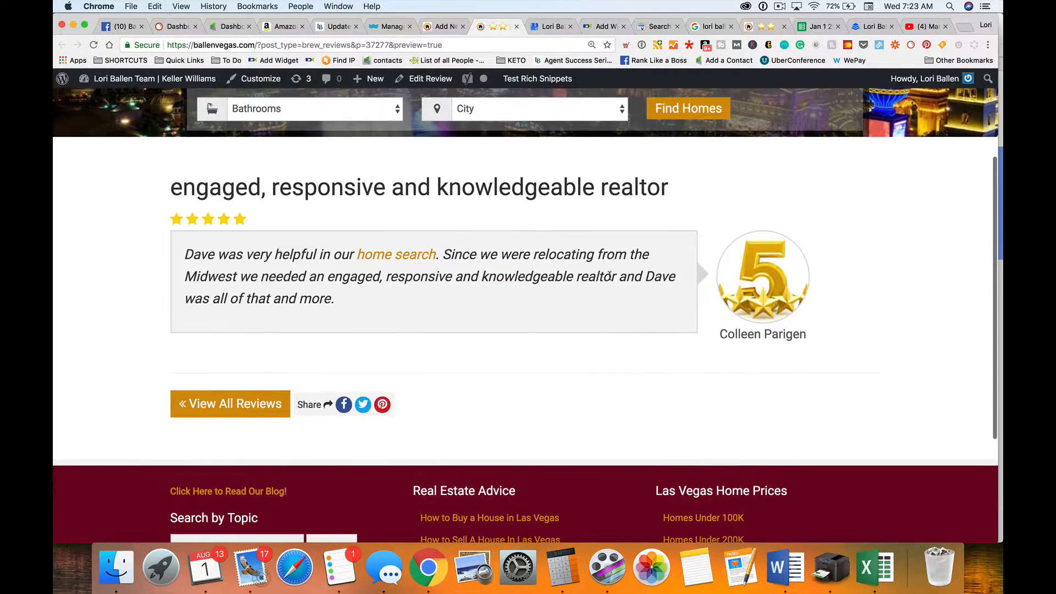
scroll(609, 275, "up", 3)
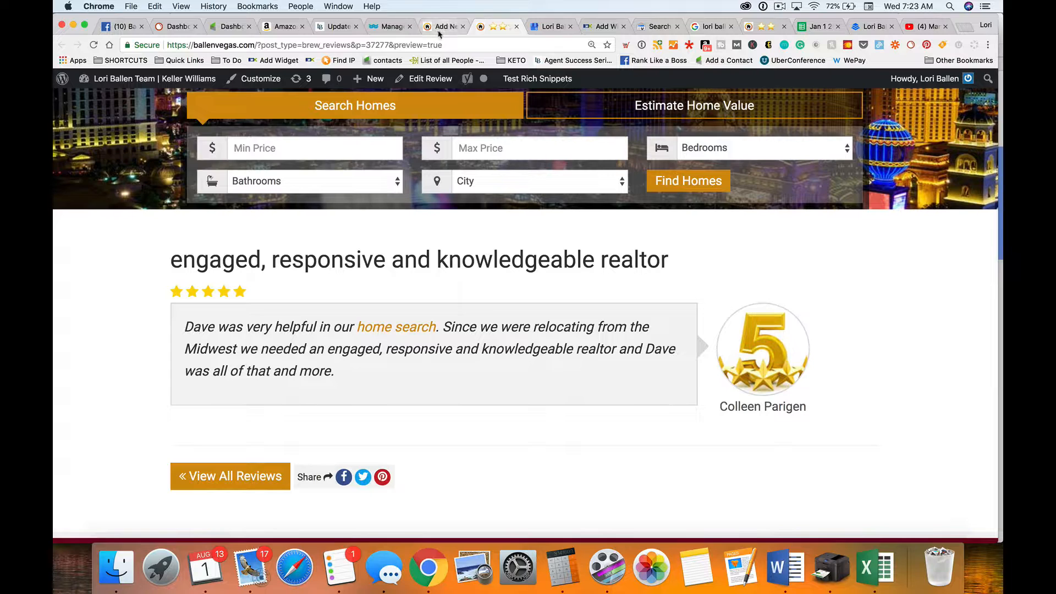
Return to the review editor and change the Summary to "Engaged, Responsive and Knowledgeable REALTOR®"
left_click(442, 27)
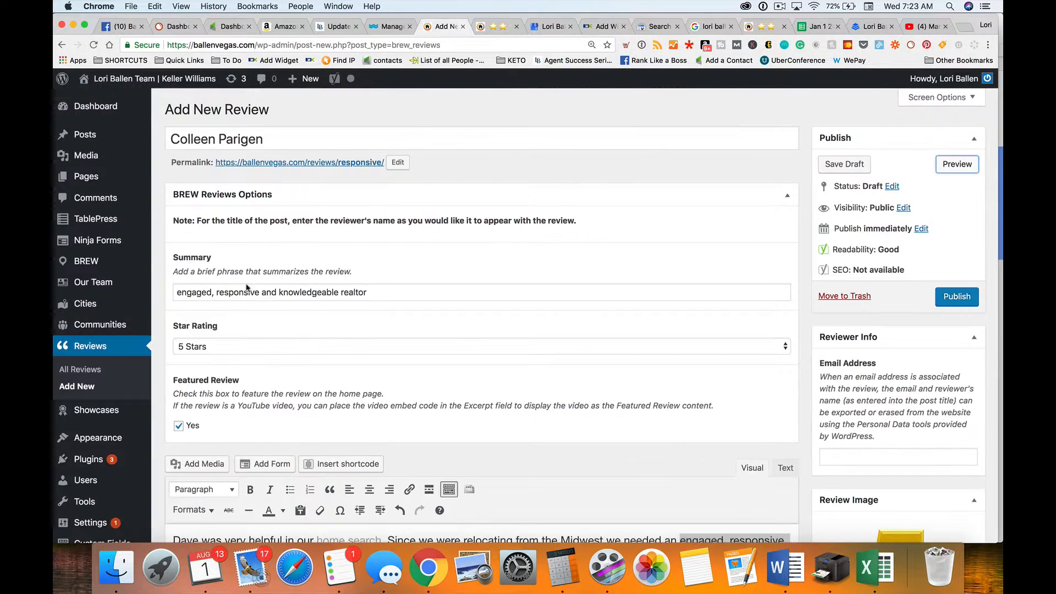
left_click(177, 292)
key("Delete")
type("E")
left_click(217, 292)
key("Delete")
type("R")
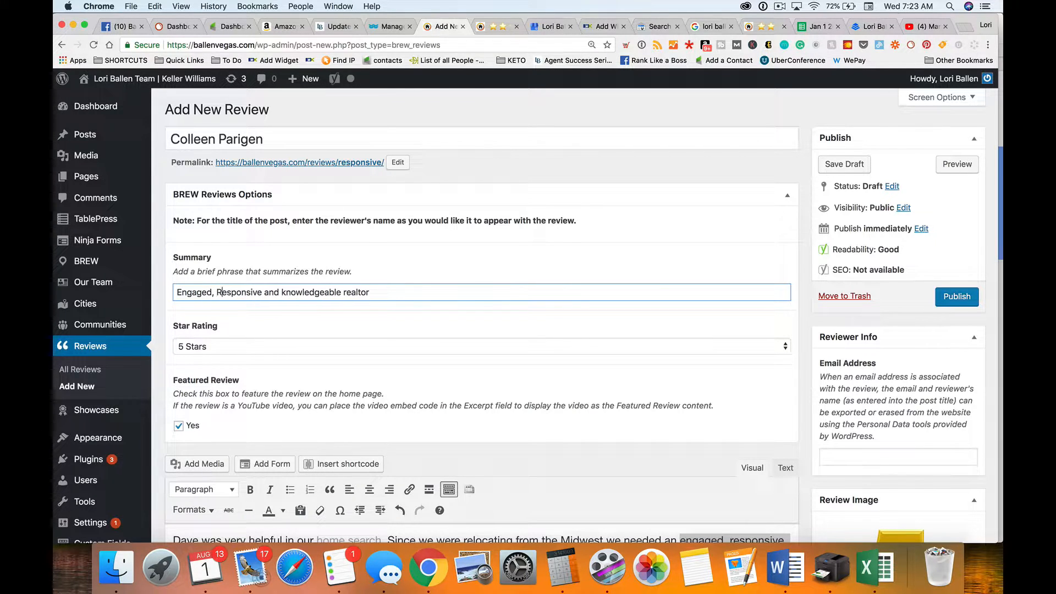
left_click(285, 292)
key("Delete")
type("K")
double_click(349, 292)
type("REALTOR®")
Look through the review's remaining settings down to the Configure Rich Snippet section
scroll(416, 284, "down", 5)
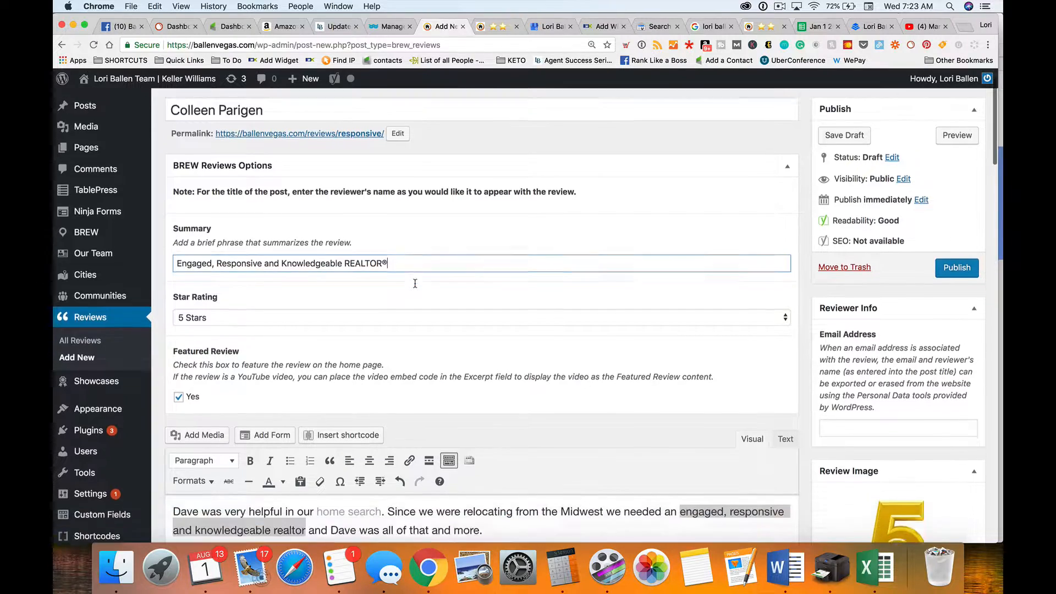
scroll(414, 285, "down", 10)
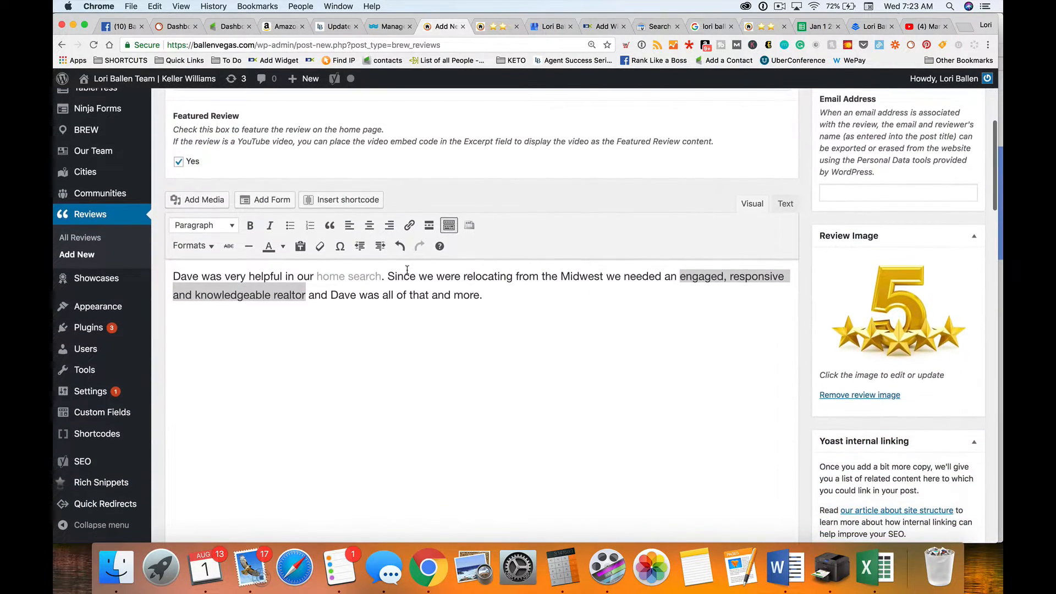
scroll(407, 269, "down", 4)
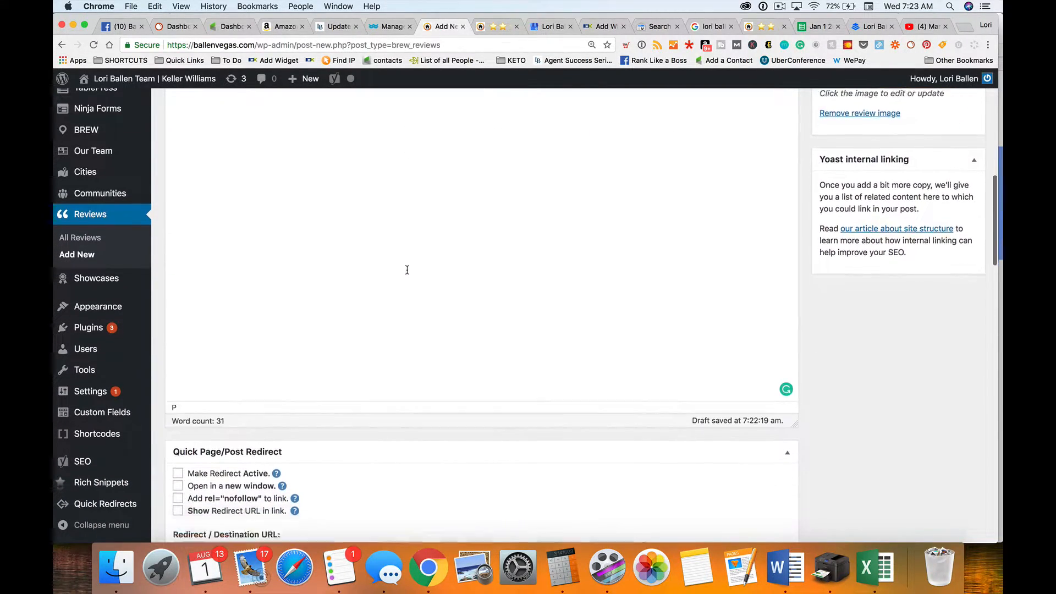
scroll(407, 269, "up", 12)
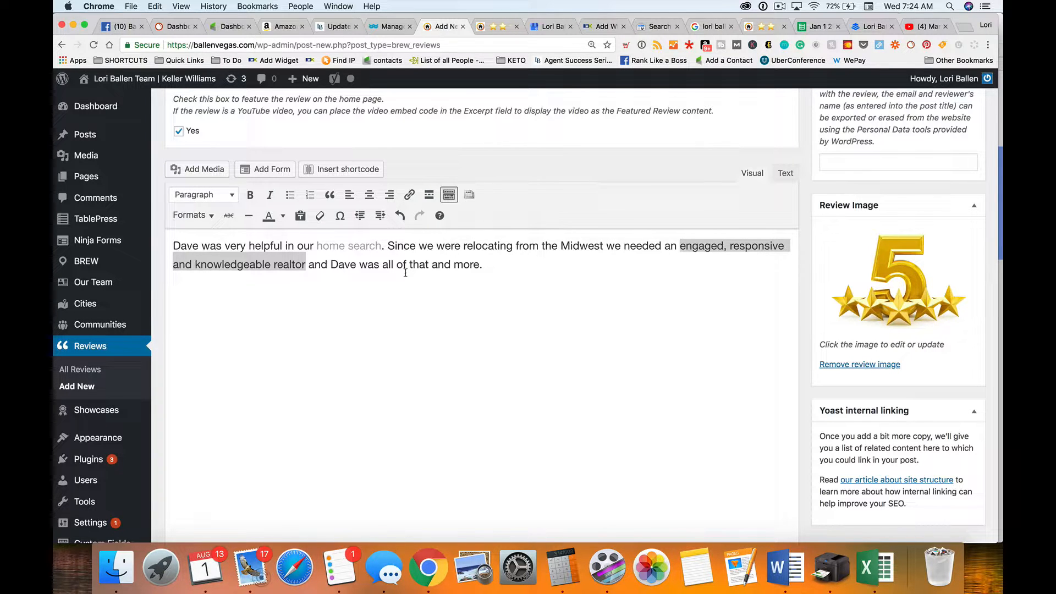
scroll(406, 273, "down", 8)
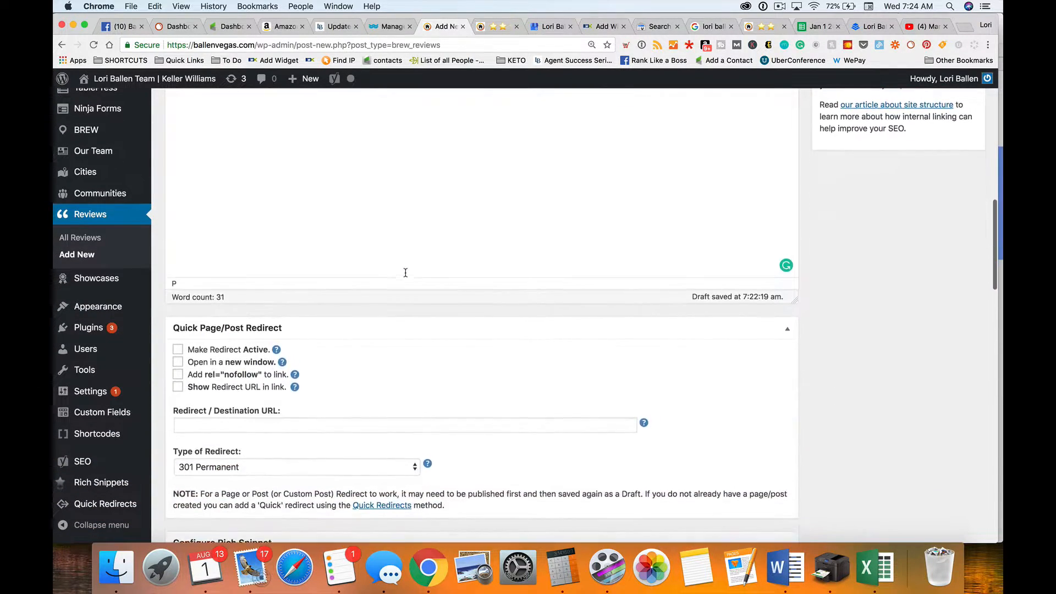
scroll(406, 273, "down", 6)
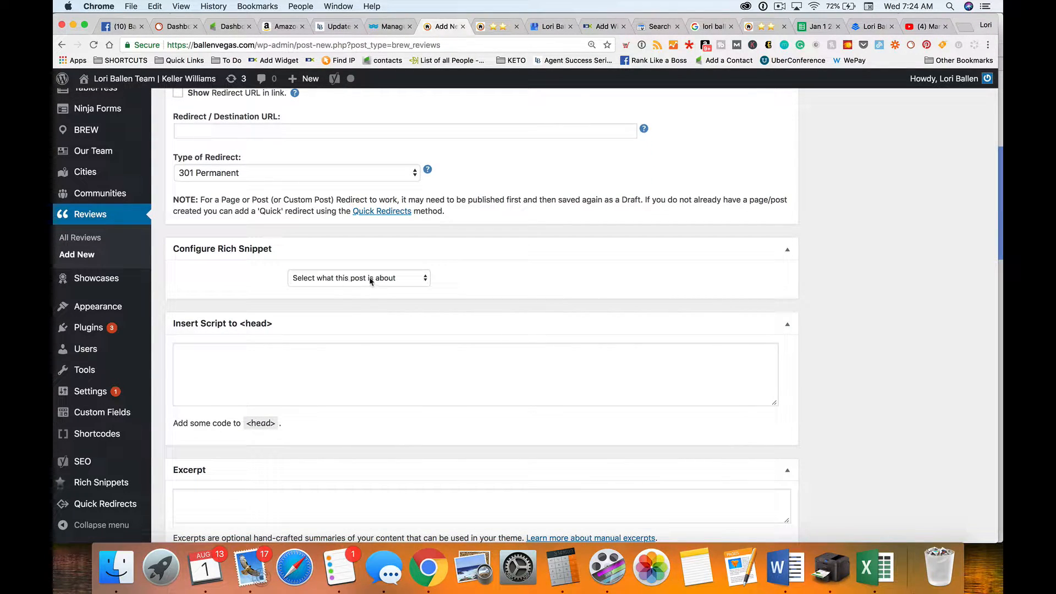
Search Google for "all in one schema" in a new tab and return to the review editor
left_click(965, 29)
type("all in one schema")
key("Return")
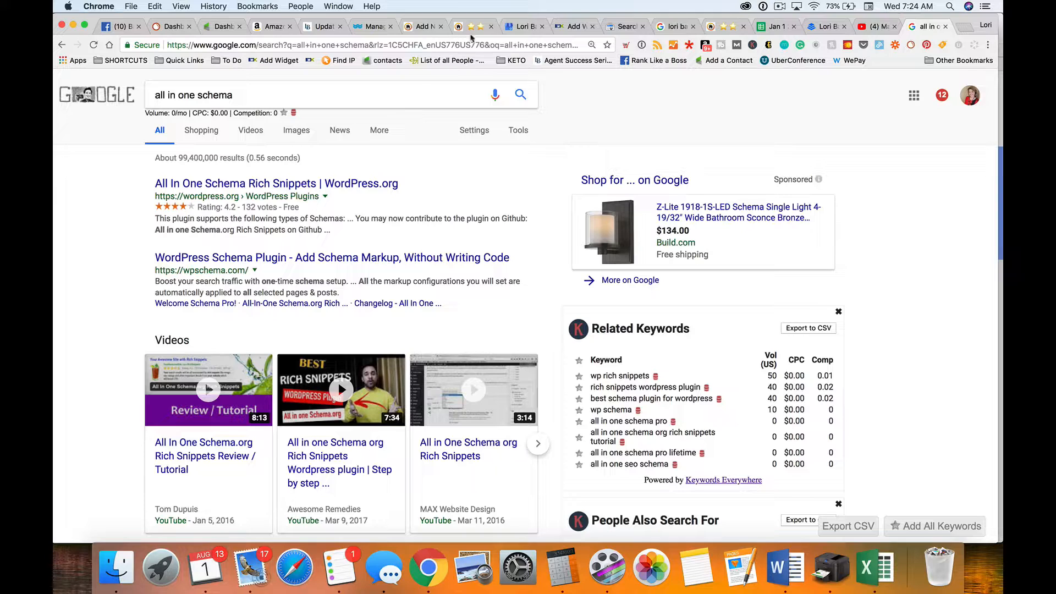
left_click(421, 27)
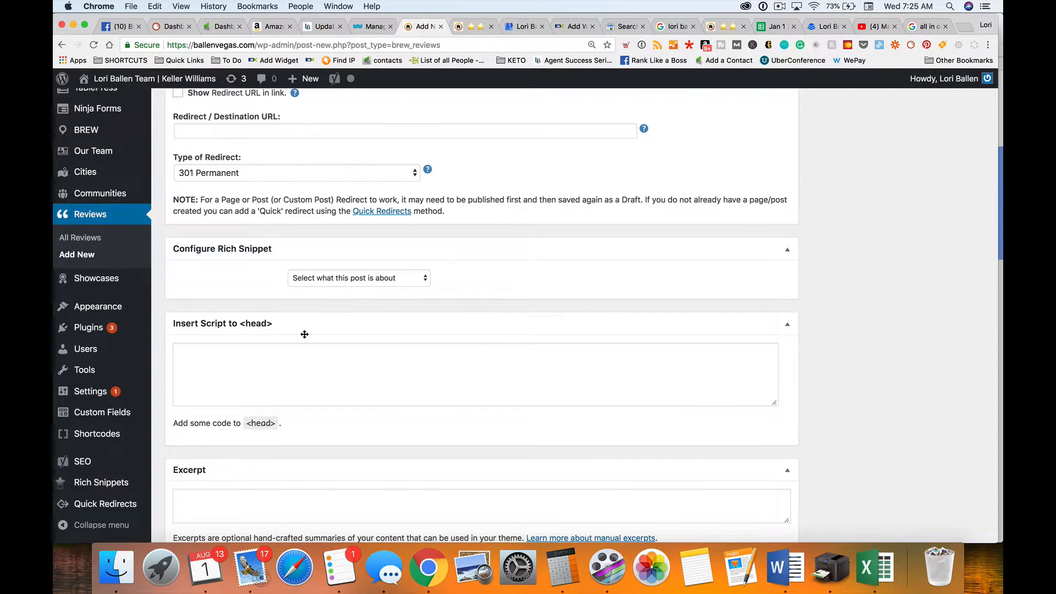
Set the review's rich snippet type to Item Review
scroll(303, 330, "down", 3)
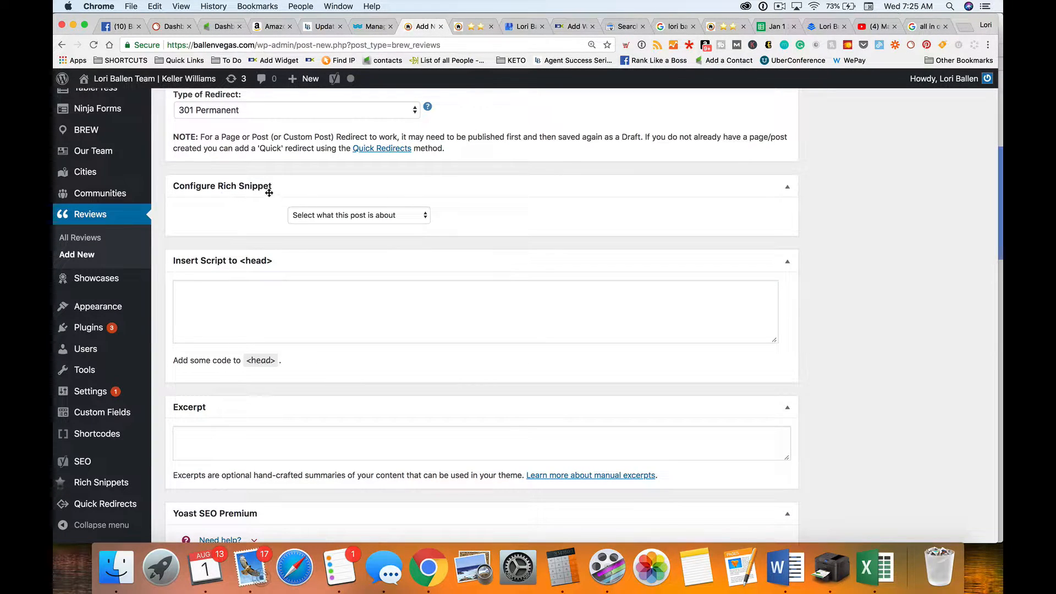
left_click(395, 219)
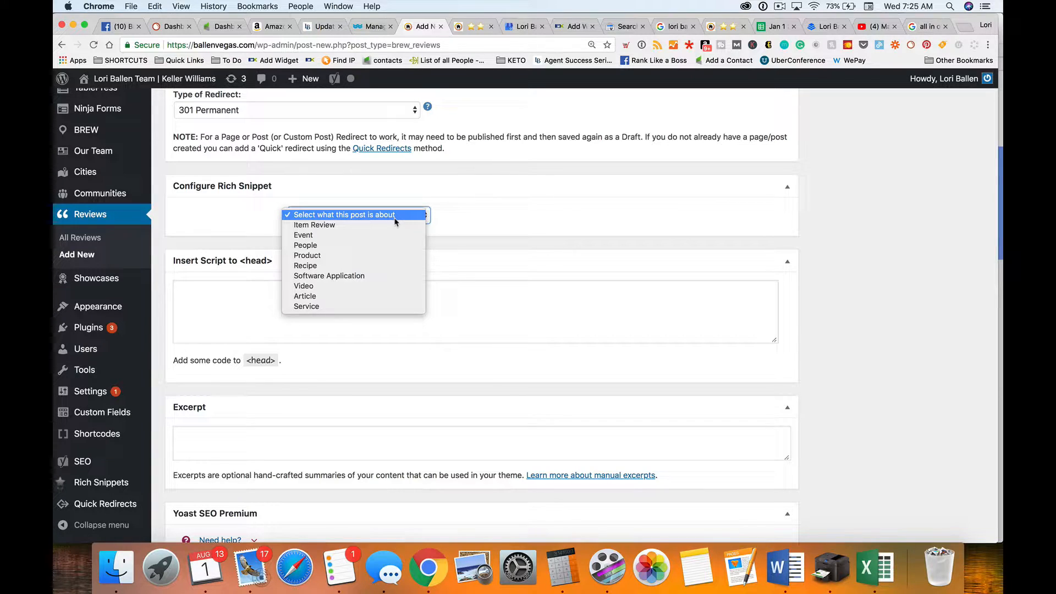
left_click(363, 225)
scroll(313, 242, "down", 2)
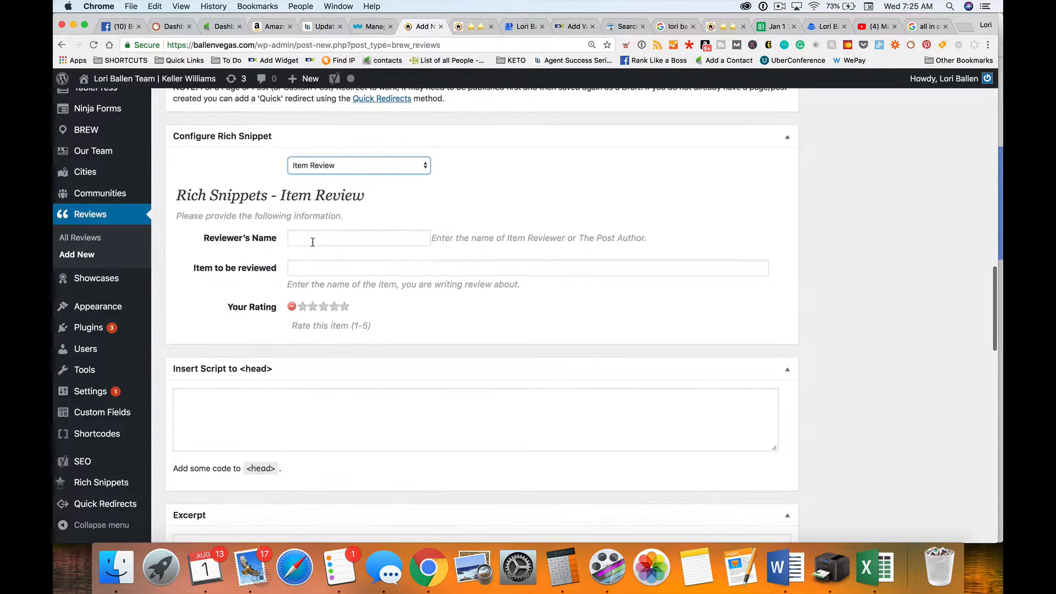
Copy the reviewer's name from the review title into the rich snippet's Reviewer's Name
scroll(312, 242, "up", 20)
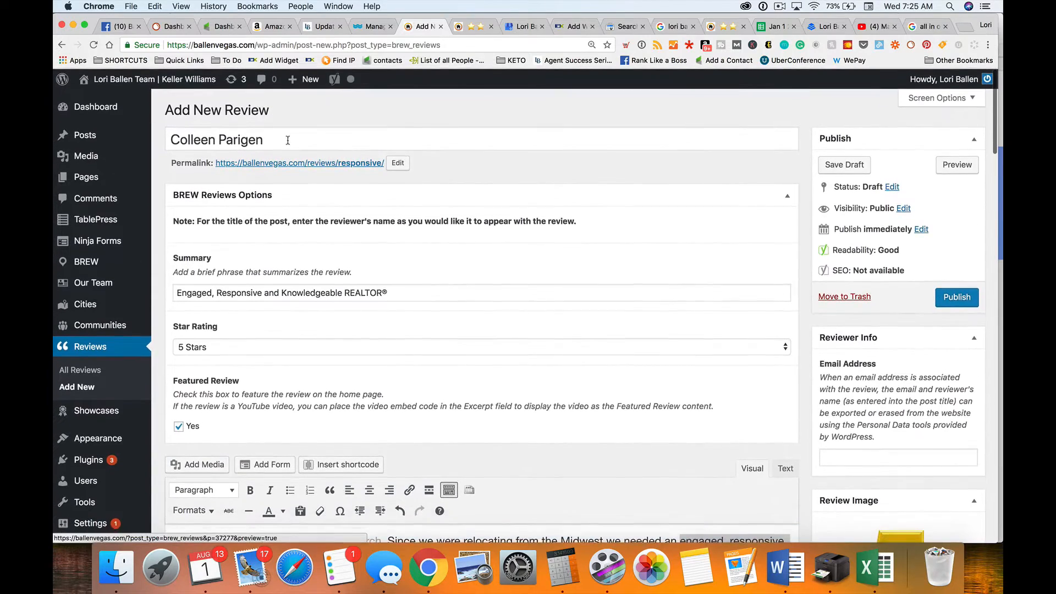
triple_click(287, 140)
key("super+c")
scroll(444, 270, "down", 10)
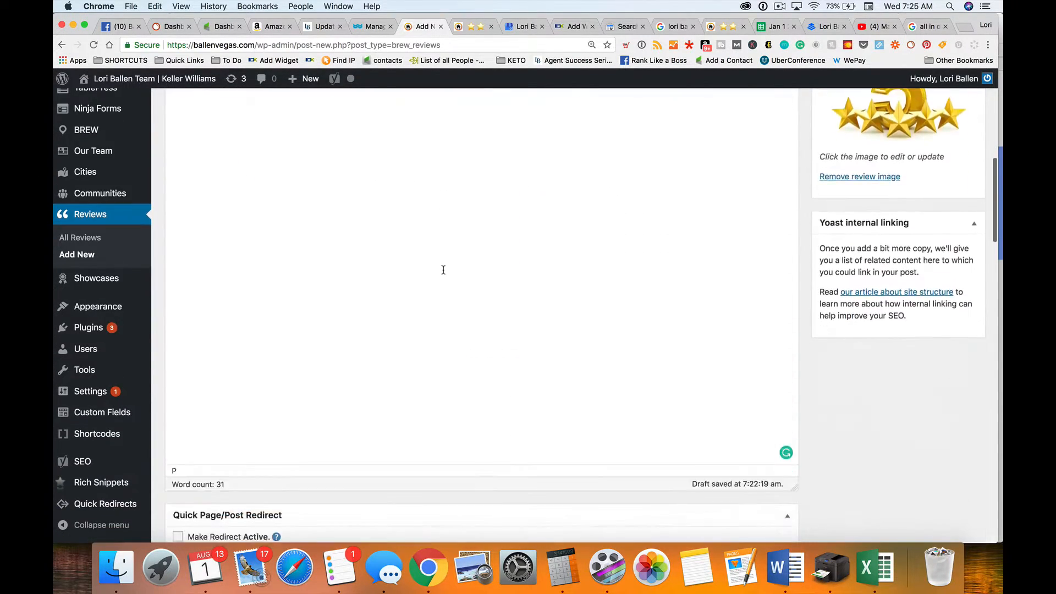
scroll(443, 270, "down", 10)
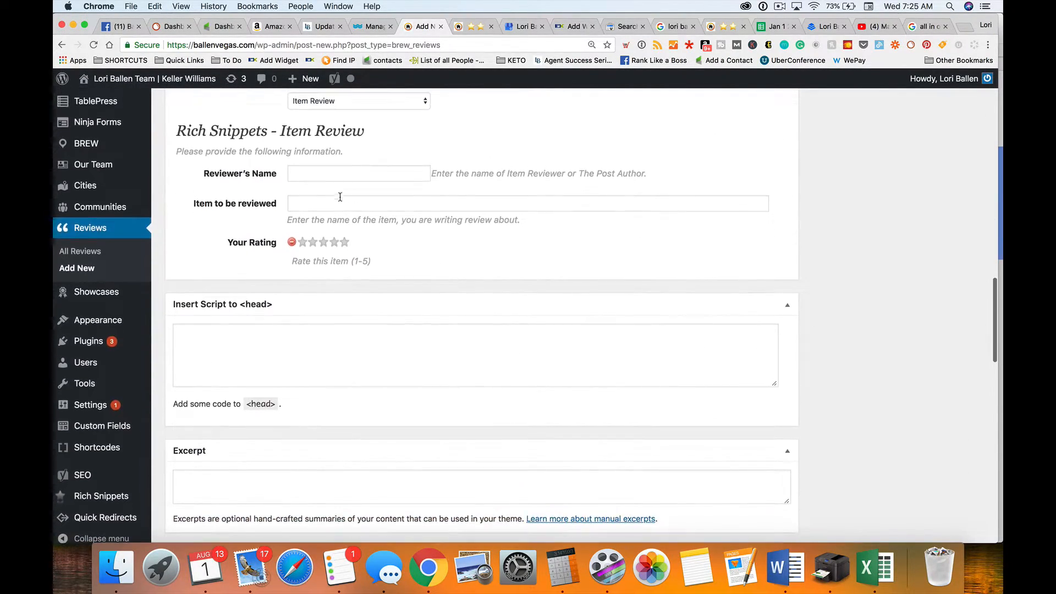
left_click(323, 172)
key("super+v")
Enter "Lori Ballen Team" as the item reviewed in the rich snippet and rate it 5 stars
left_click(325, 203)
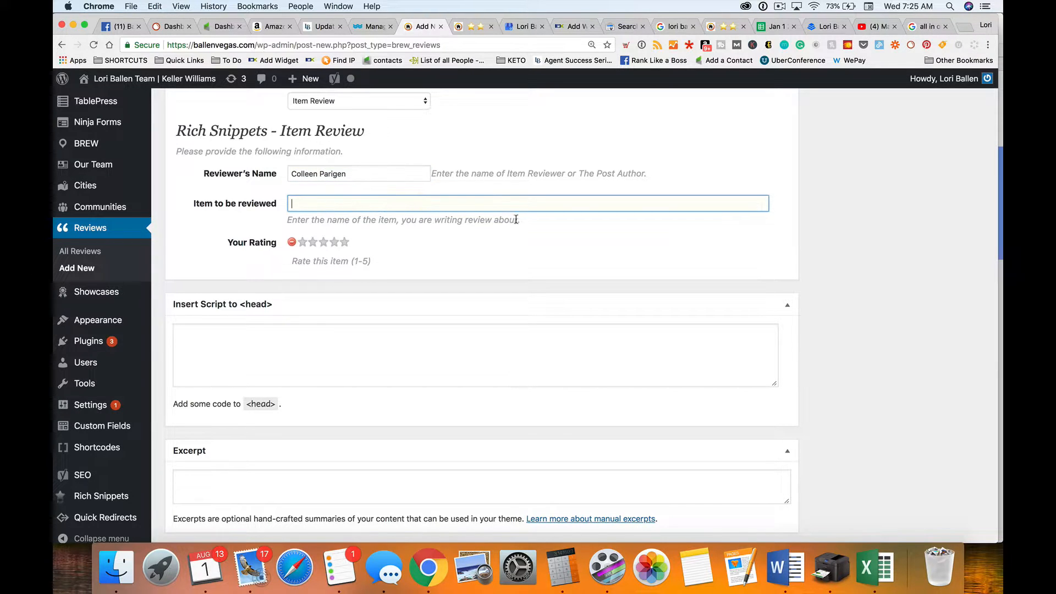
type("Lori Ballen Team")
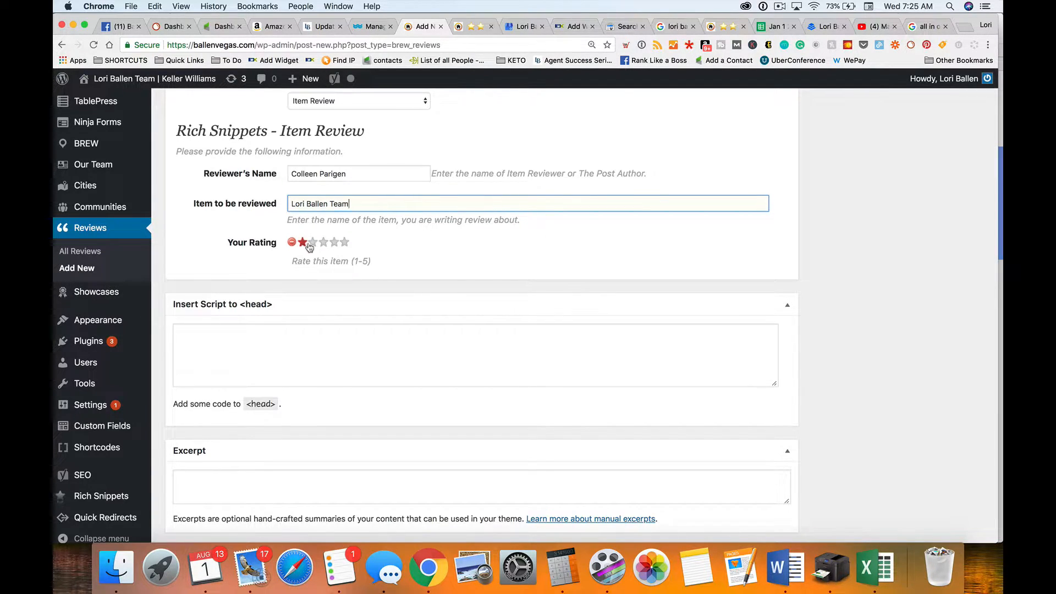
left_click(345, 243)
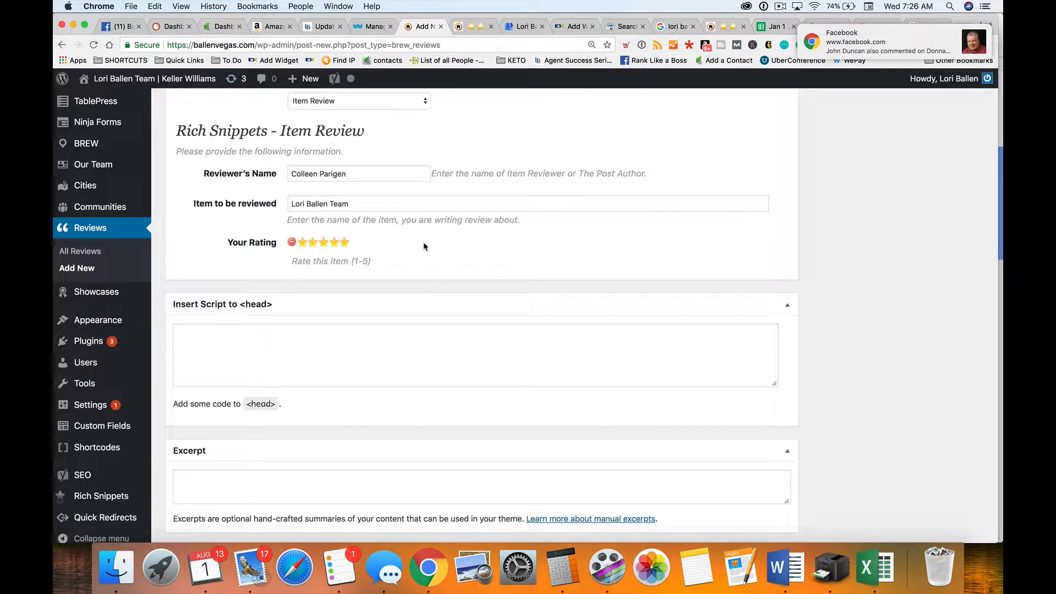
Publish the new review
scroll(553, 275, "up", 10)
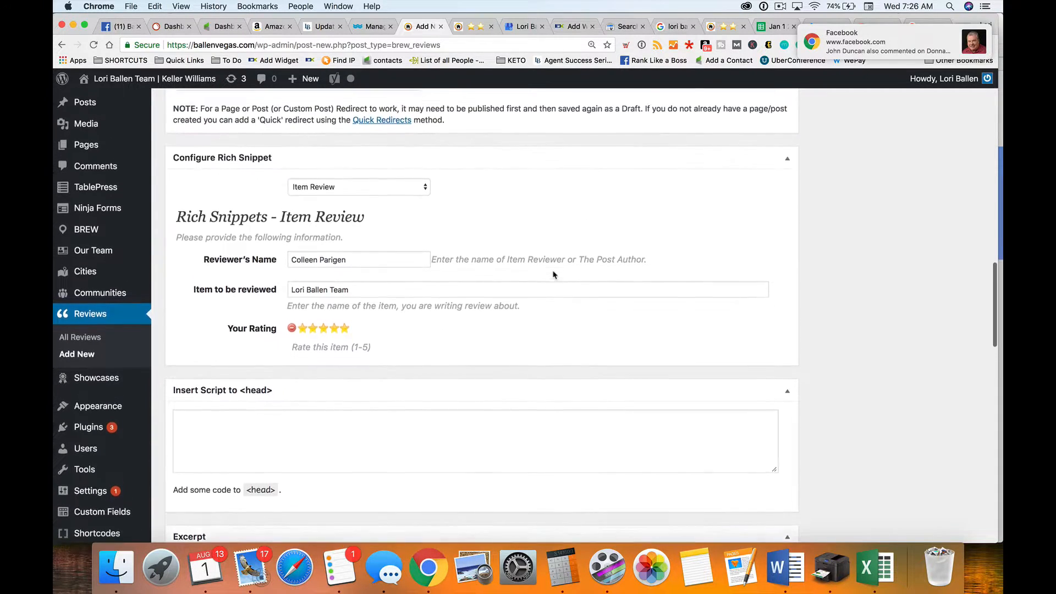
scroll(553, 274, "up", 15)
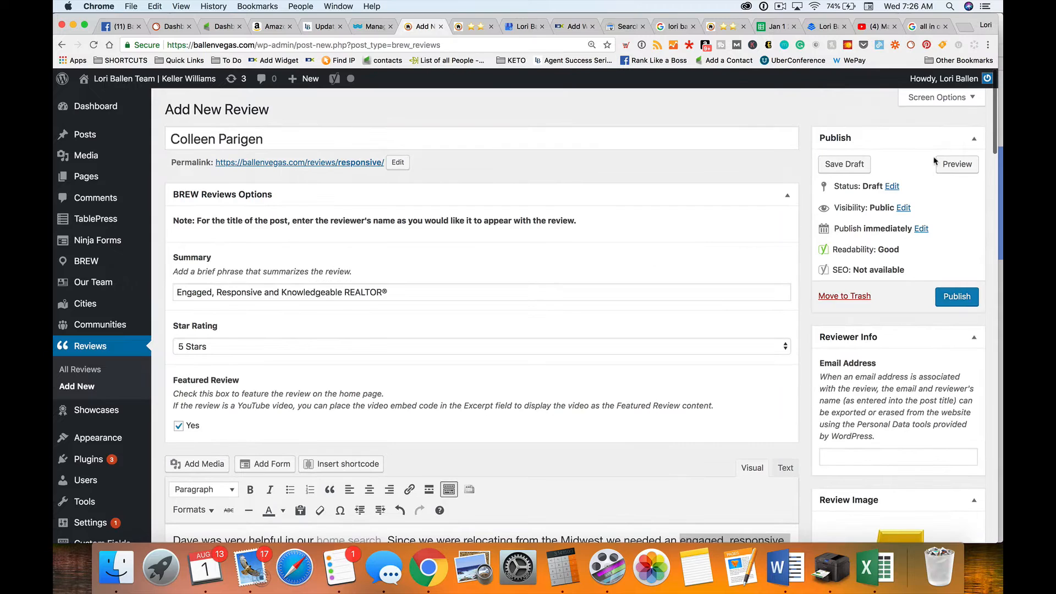
left_click(960, 300)
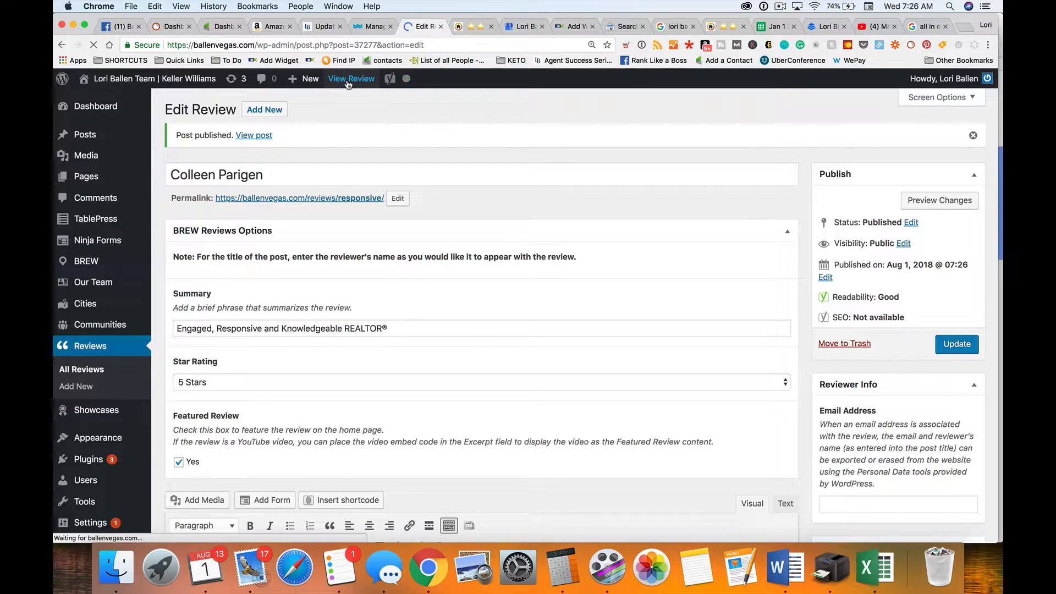
View the published review page and check its heading, testimonial text and rich snippet summary box
left_click(348, 81)
scroll(582, 186, "down", 3)
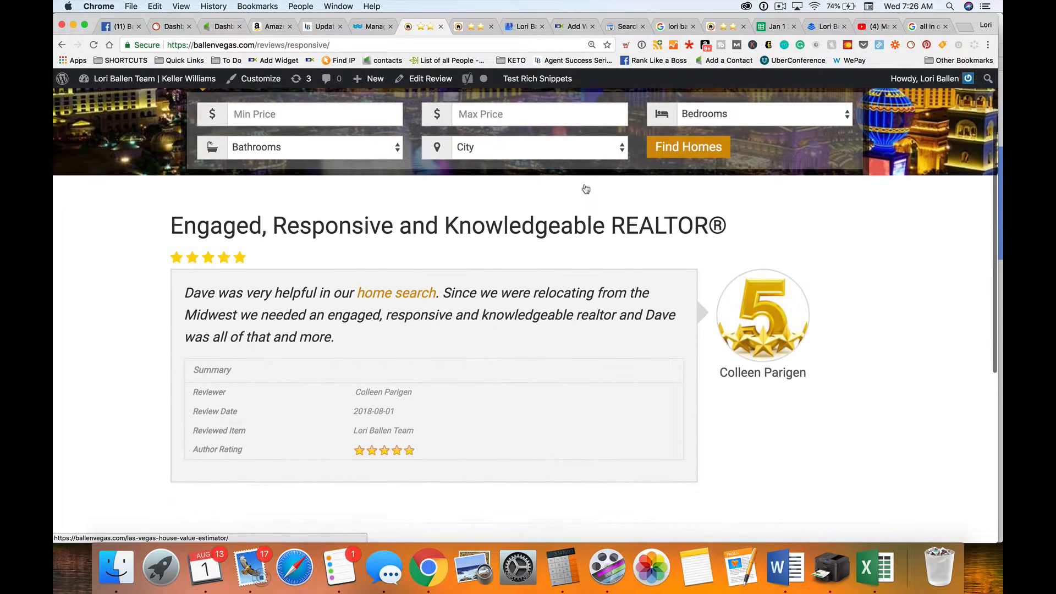
left_click_drag(172, 226, 694, 232)
scroll(649, 234, "down", 2)
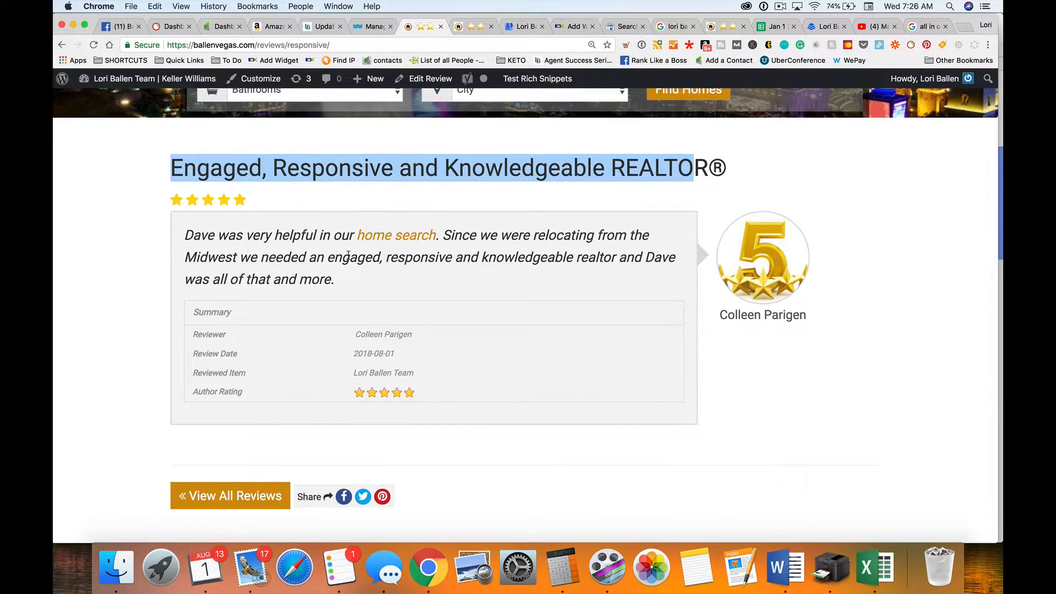
left_click_drag(345, 280, 196, 227)
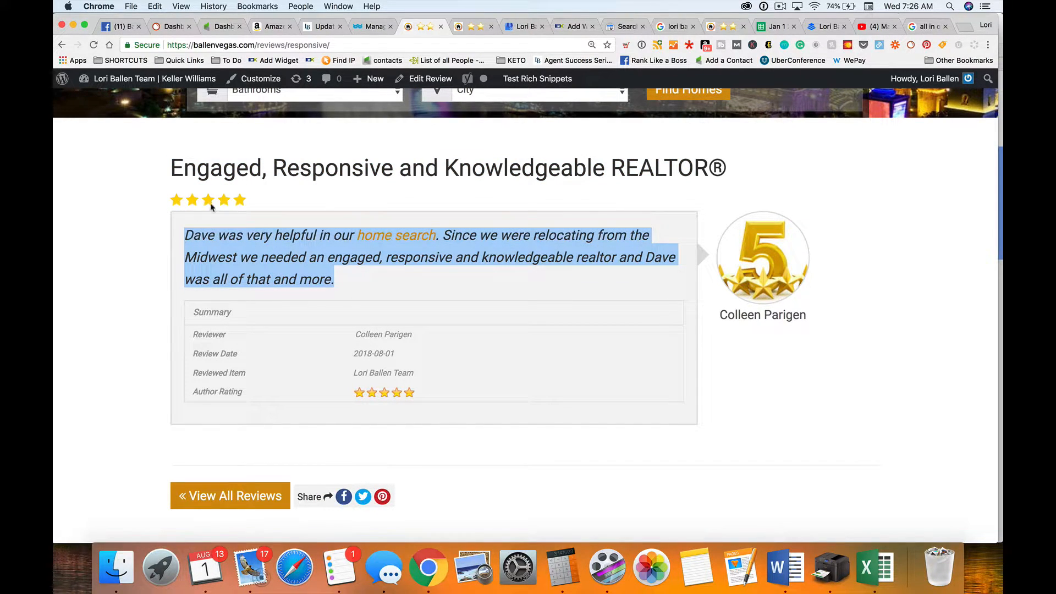
left_click(465, 313)
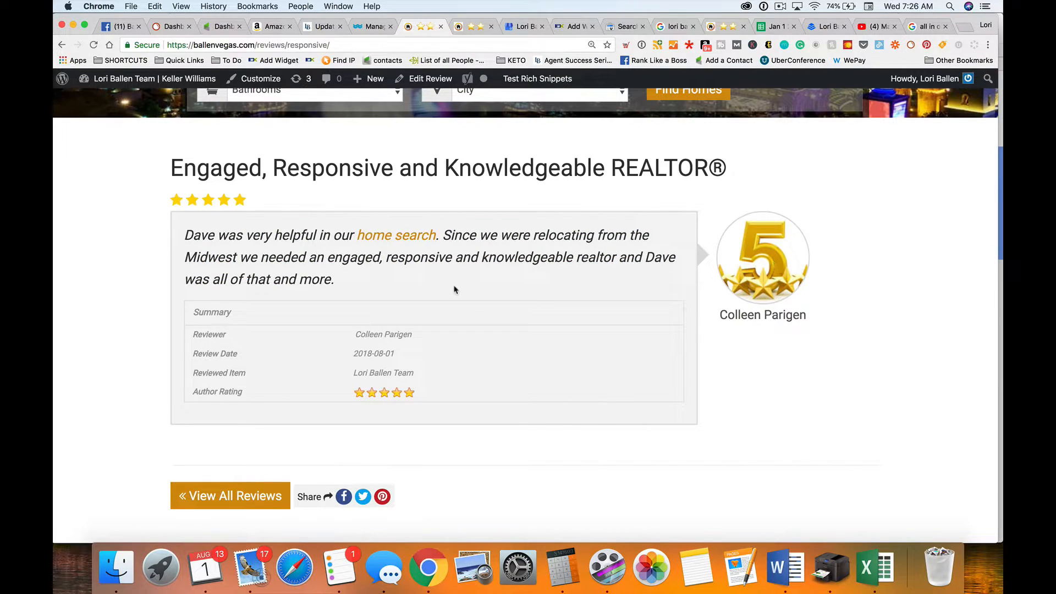
left_click_drag(440, 400, 194, 312)
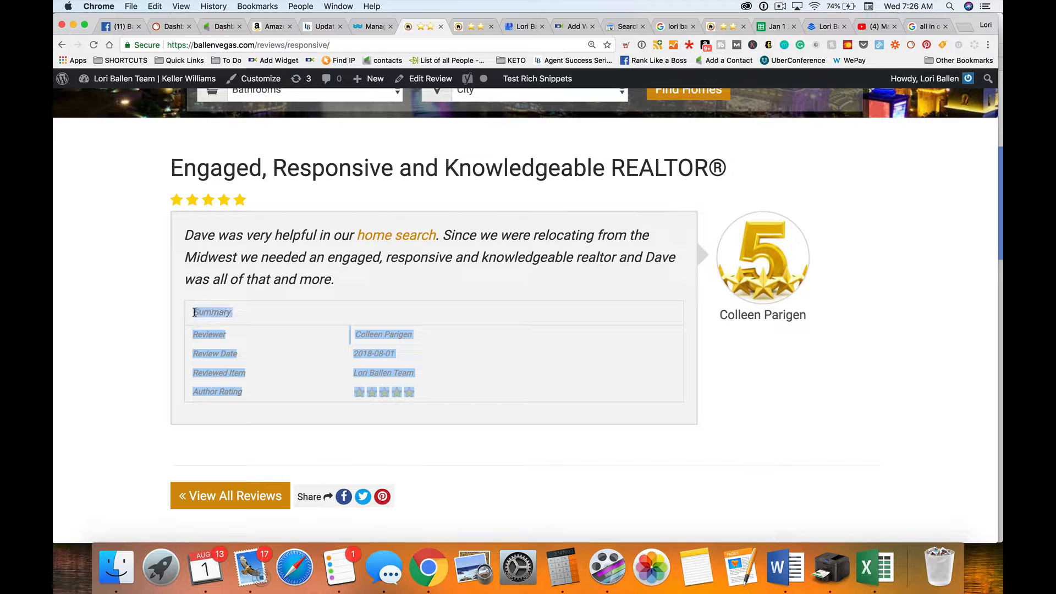
left_click(494, 352)
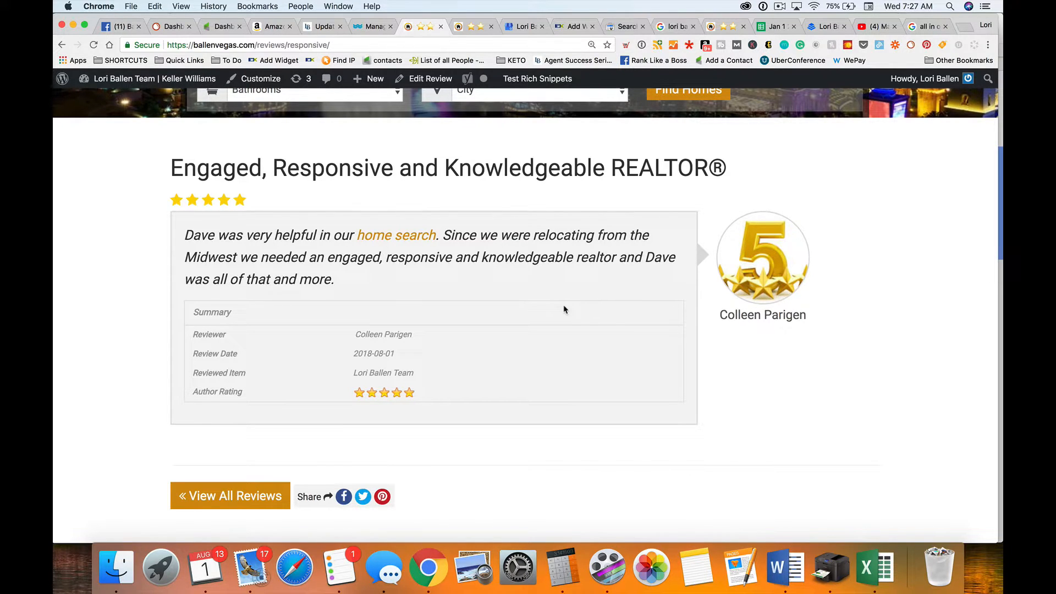
Check how the published review appears in the Facebook share window and close it without posting
scroll(631, 309, "up", 1)
scroll(631, 309, "up", 2)
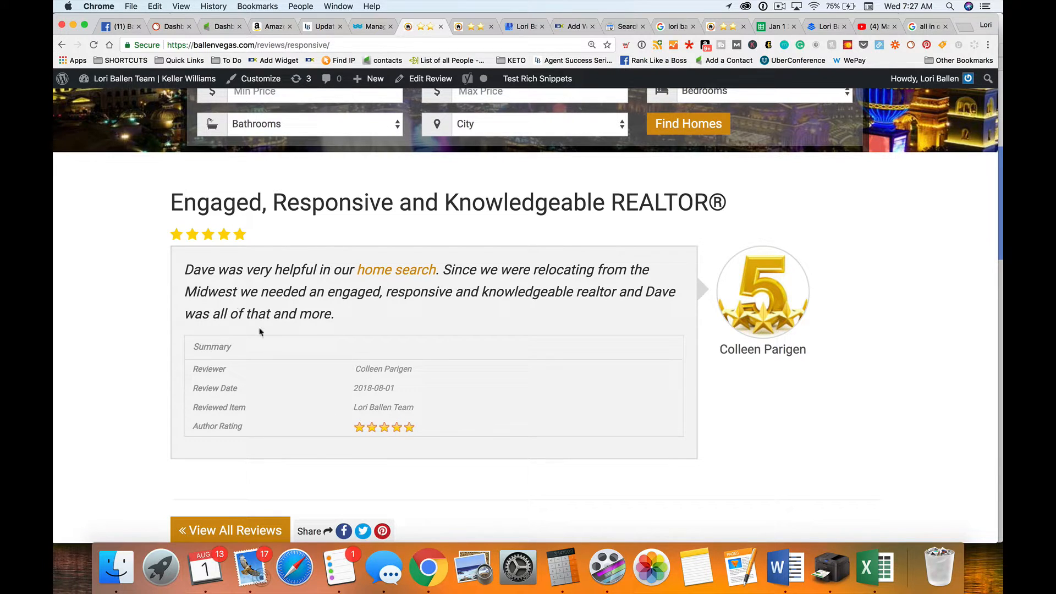
scroll(102, 316, "down", 1)
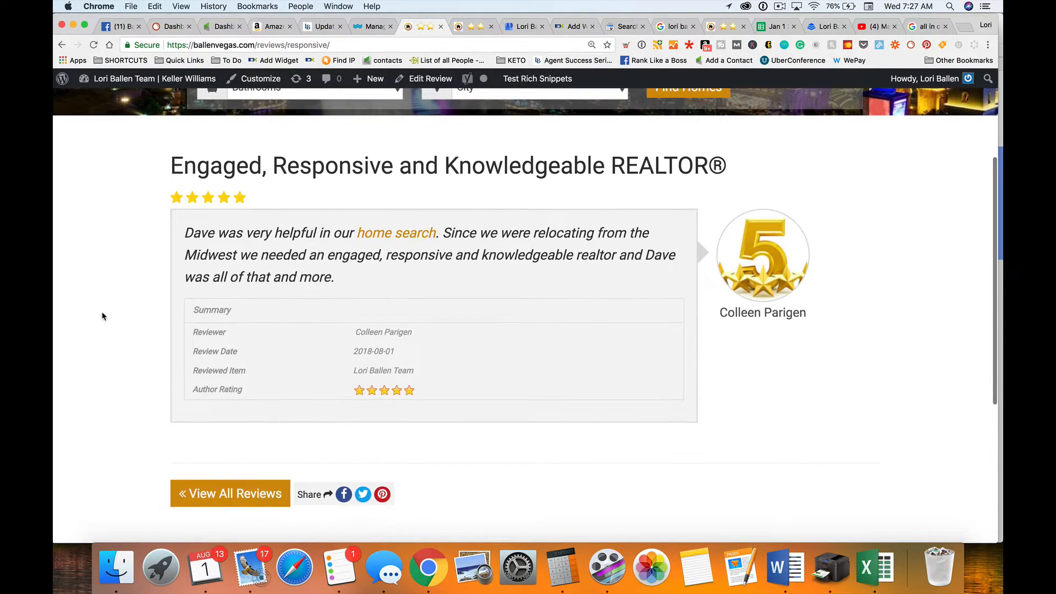
scroll(101, 316, "down", 2)
scroll(102, 316, "up", 1)
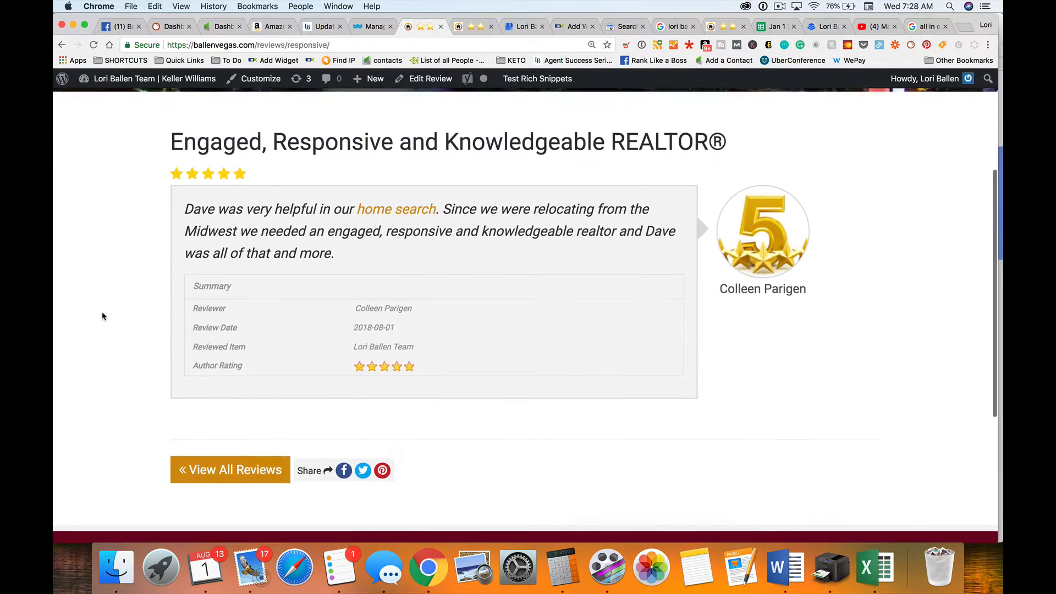
scroll(352, 440, "down", 2)
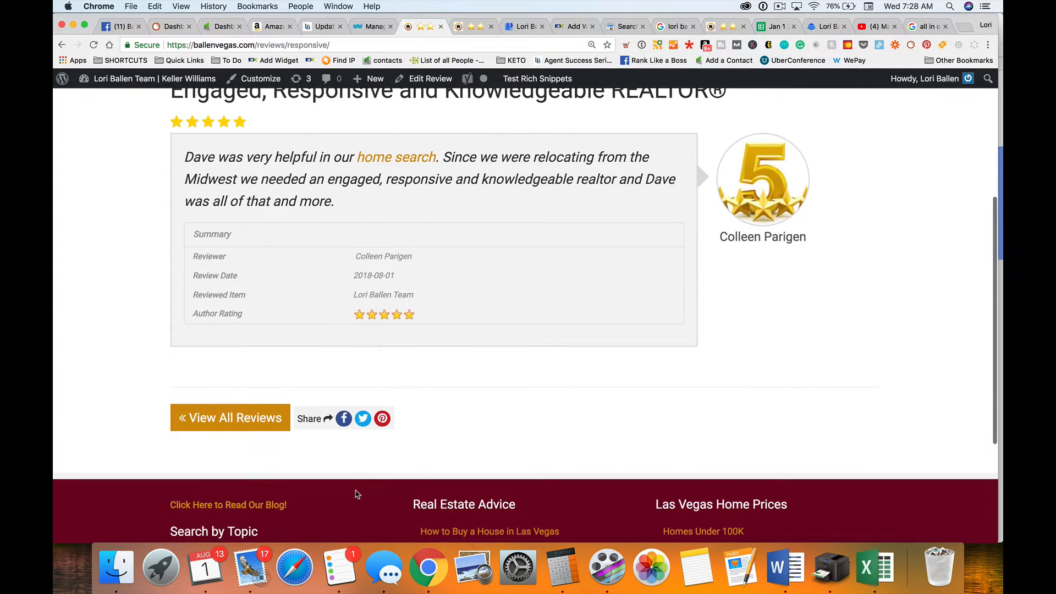
left_click(343, 419)
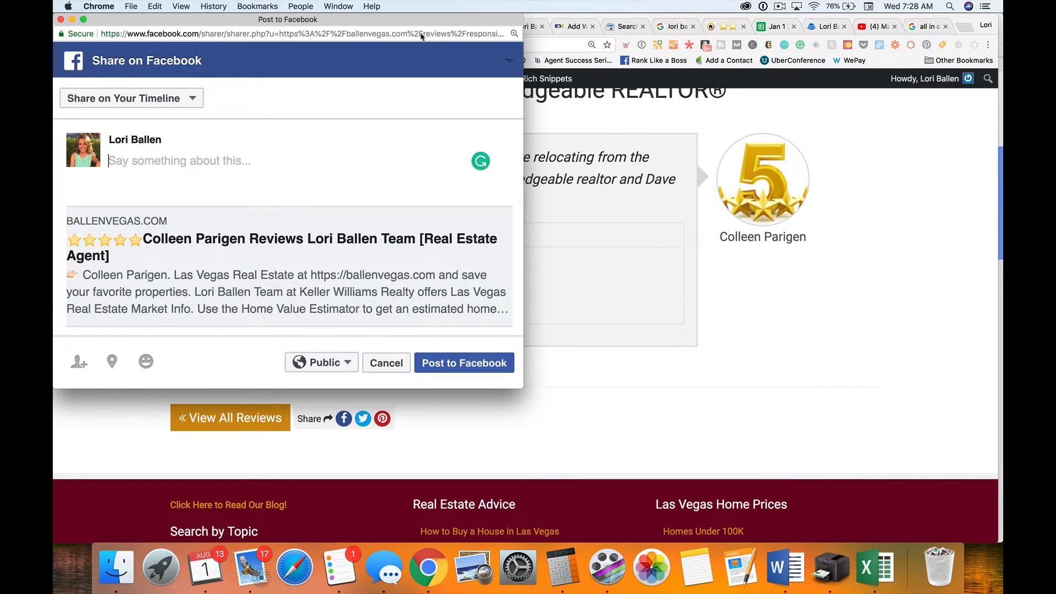
left_click(60, 20)
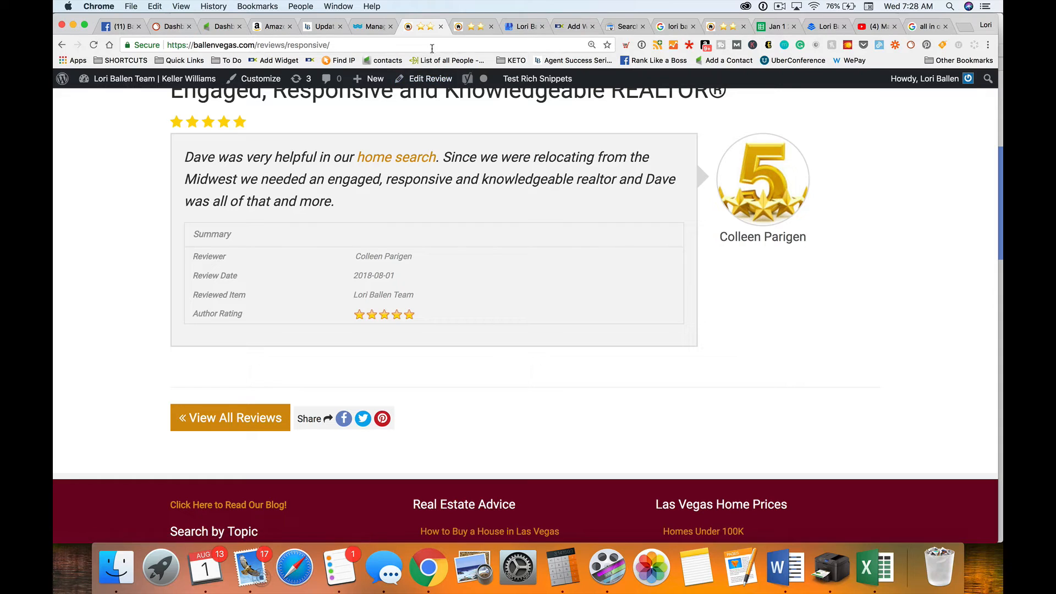
Reopen the published review for editing and check its Configure Rich Snippet settings
scroll(407, 94, "up", 1)
scroll(408, 94, "up", 2)
left_click(423, 80)
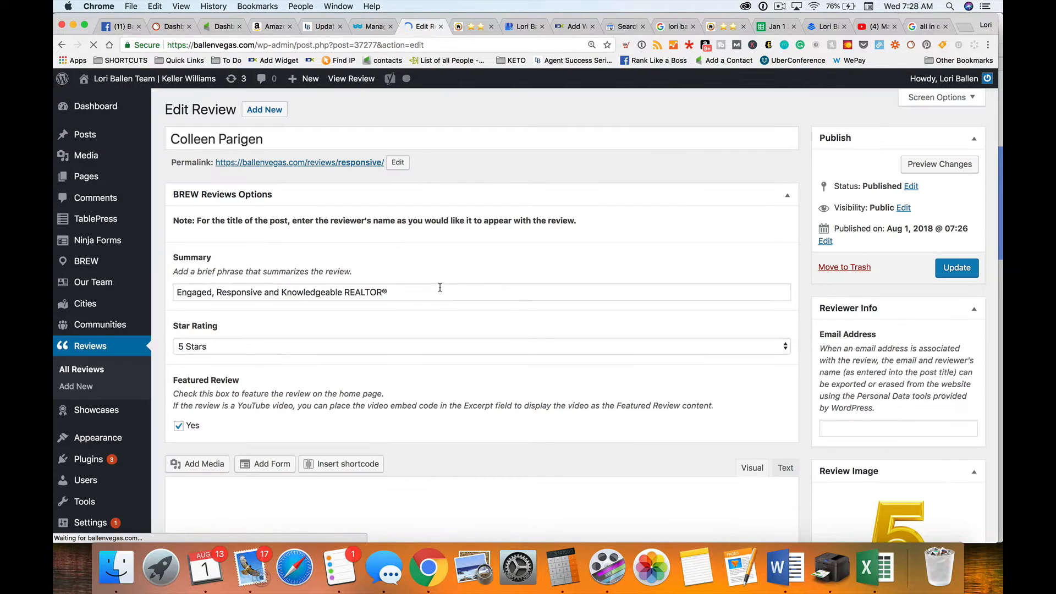
scroll(436, 275, "down", 7)
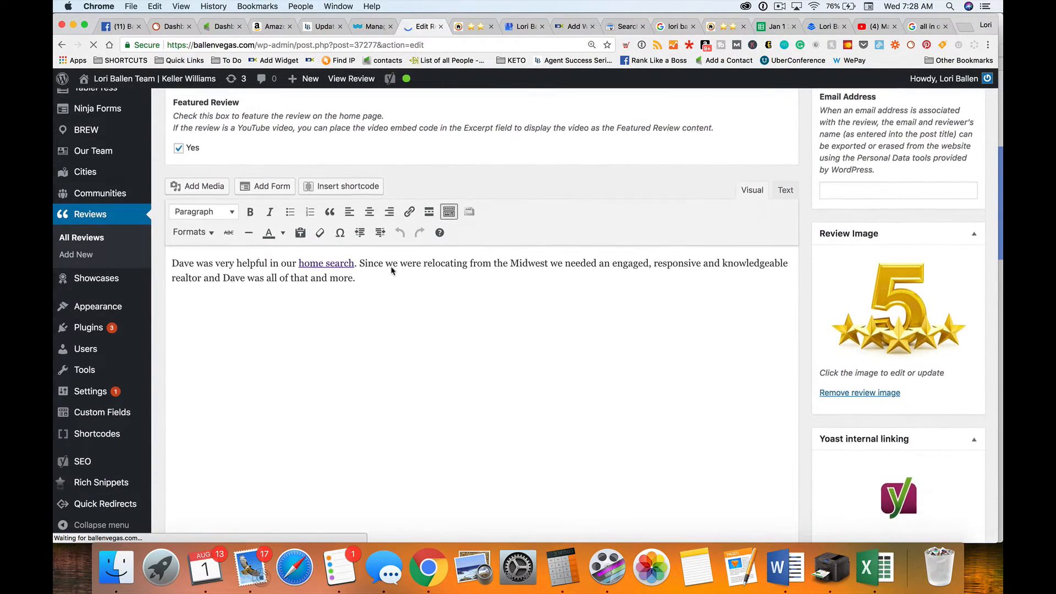
scroll(391, 266, "down", 8)
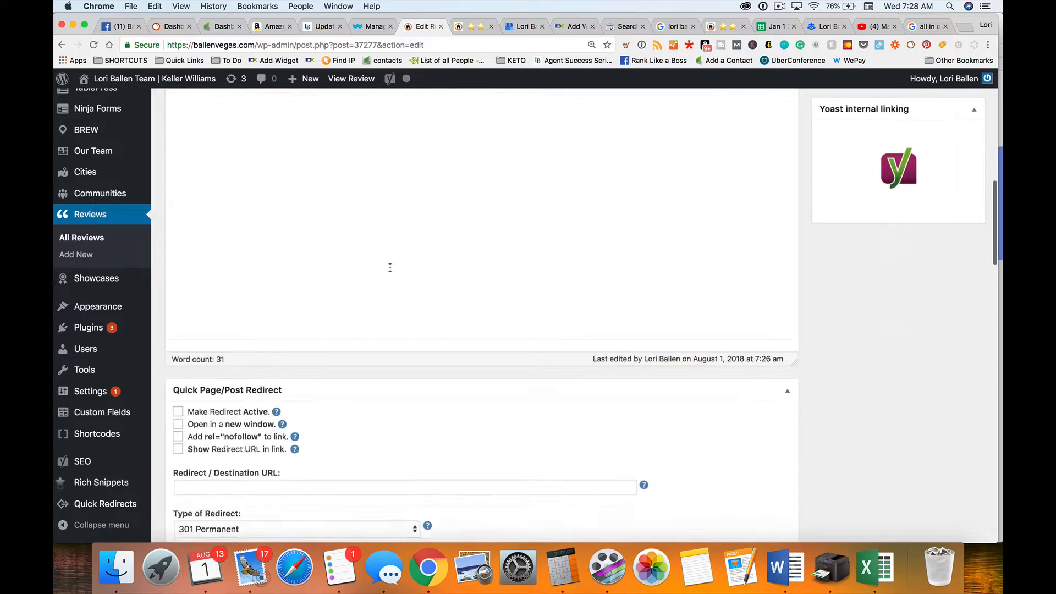
scroll(391, 272, "down", 6)
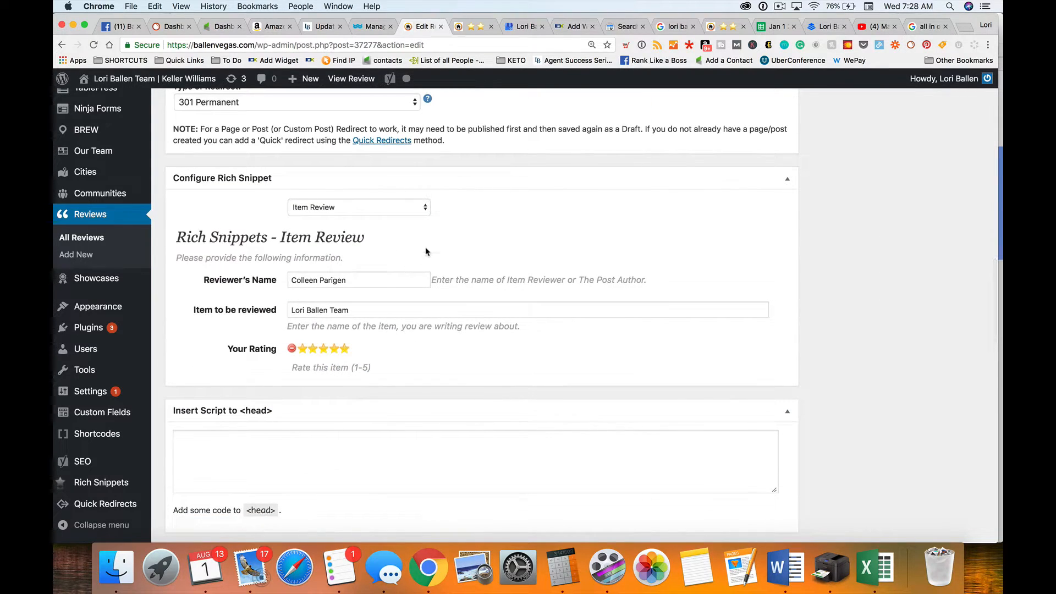
Try the Facebook share option on the earlier preview page of the review, closing the share window each time
left_click(475, 26)
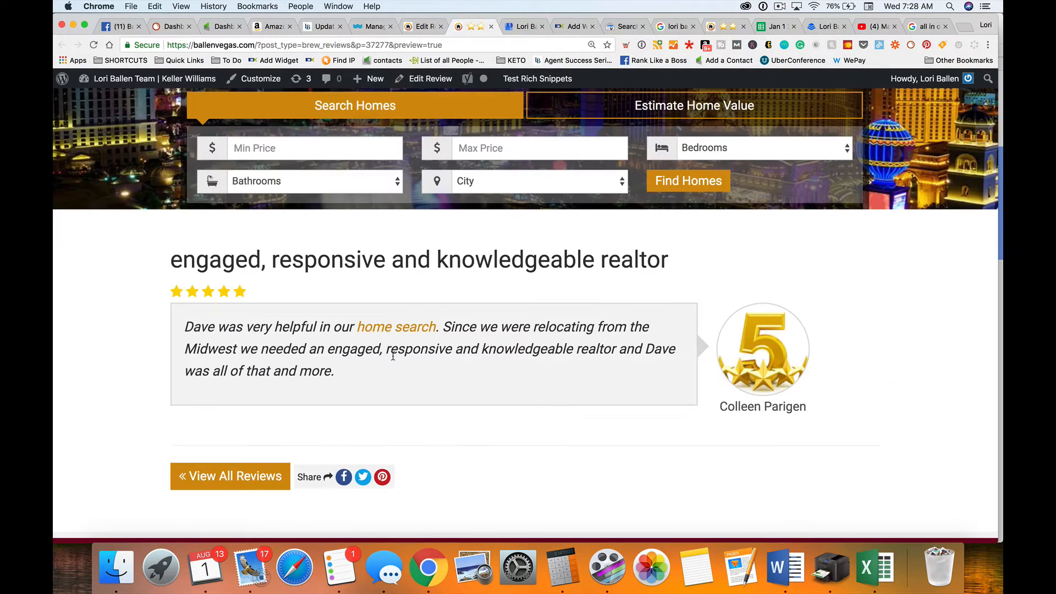
left_click(344, 478)
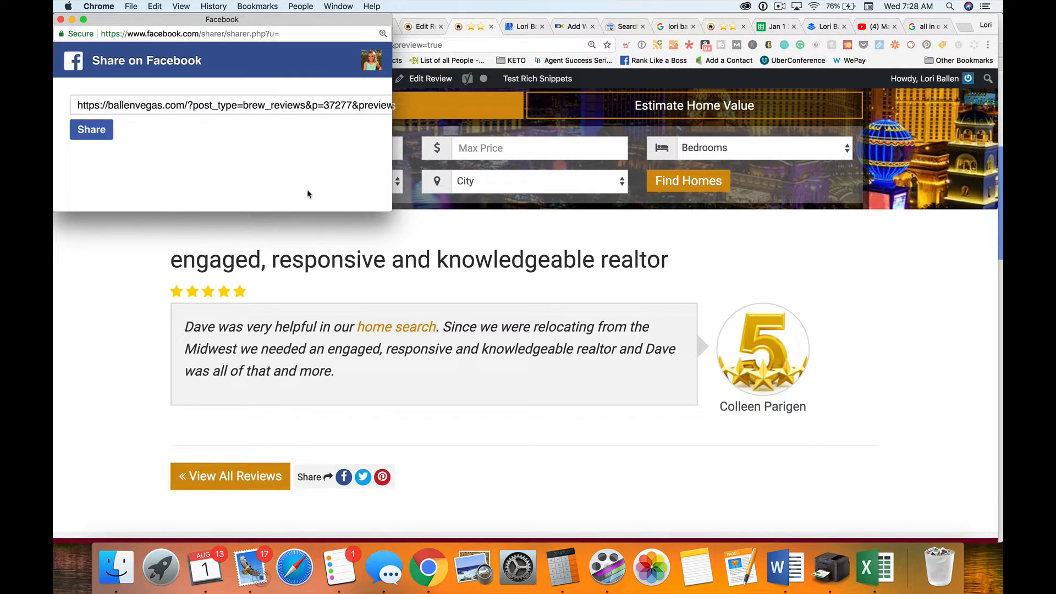
left_click(60, 19)
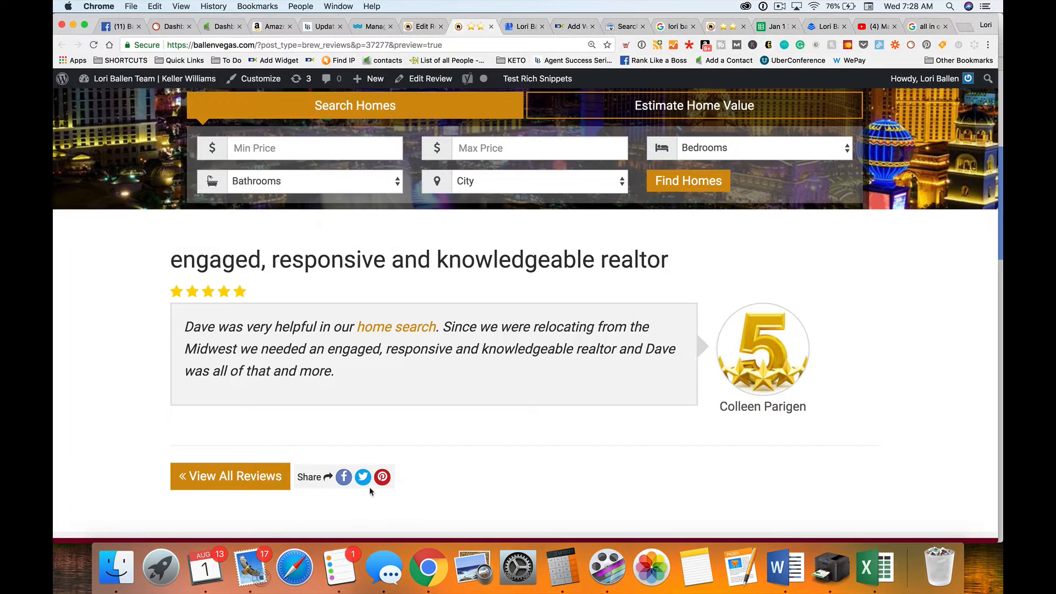
left_click(344, 477)
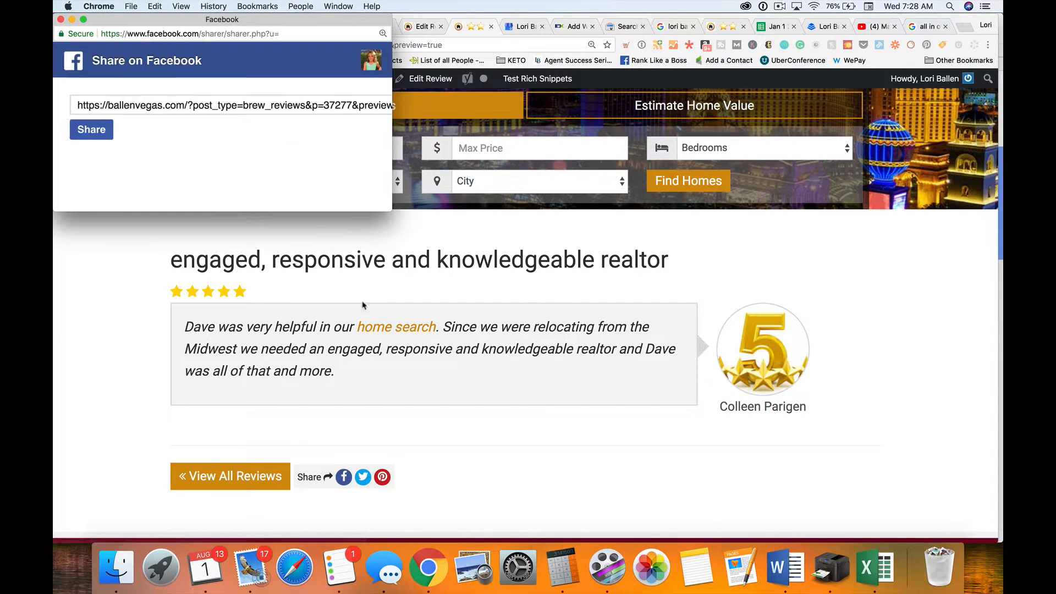
left_click(61, 19)
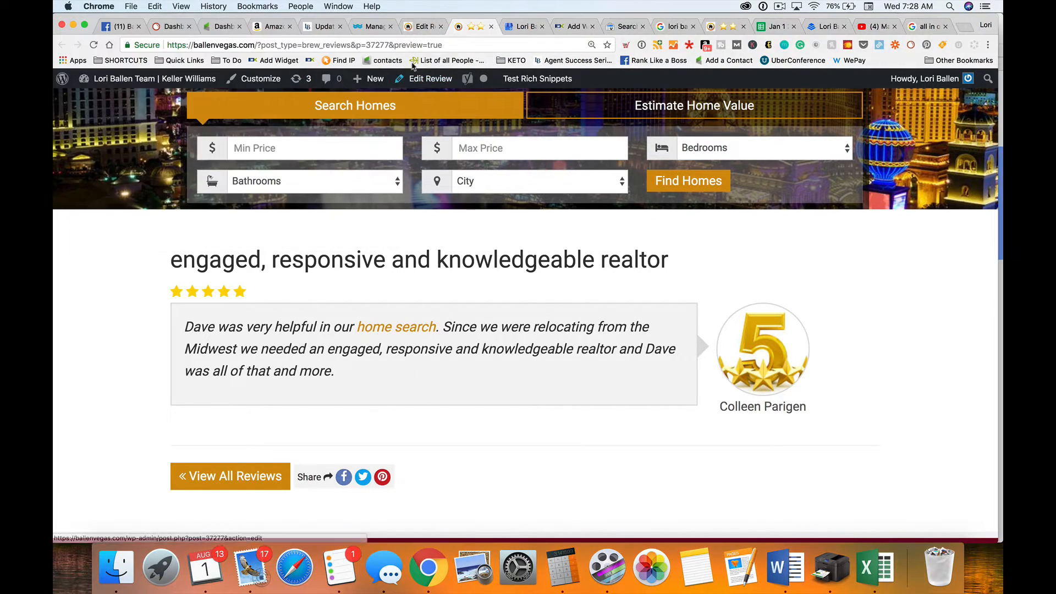
Return to the review editor and look over the Excerpt and Yoast SEO Premium snippet preview
left_click(422, 26)
scroll(248, 276, "down", 10)
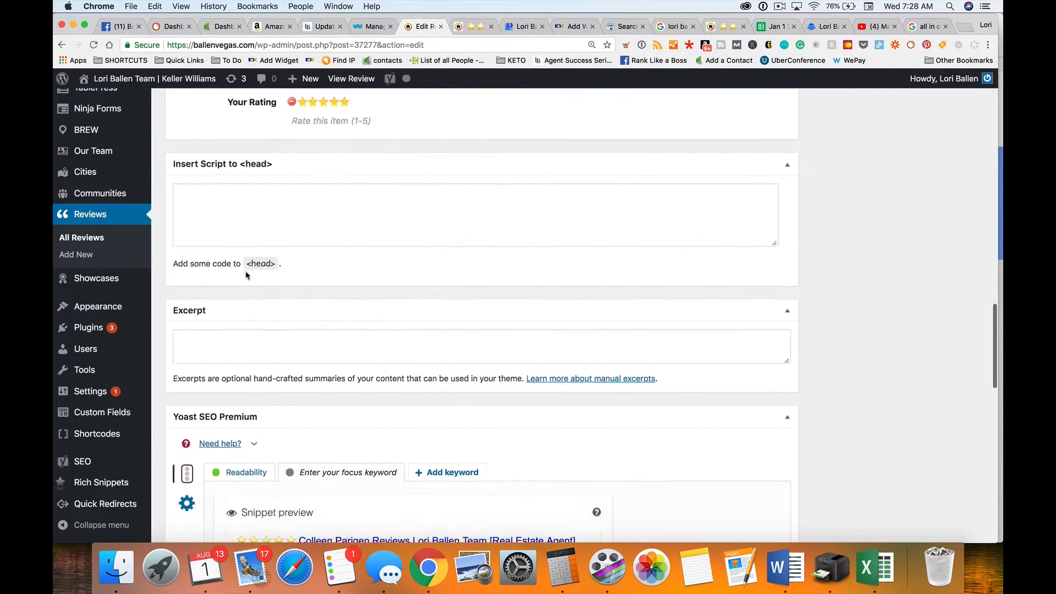
scroll(231, 209, "up", 5)
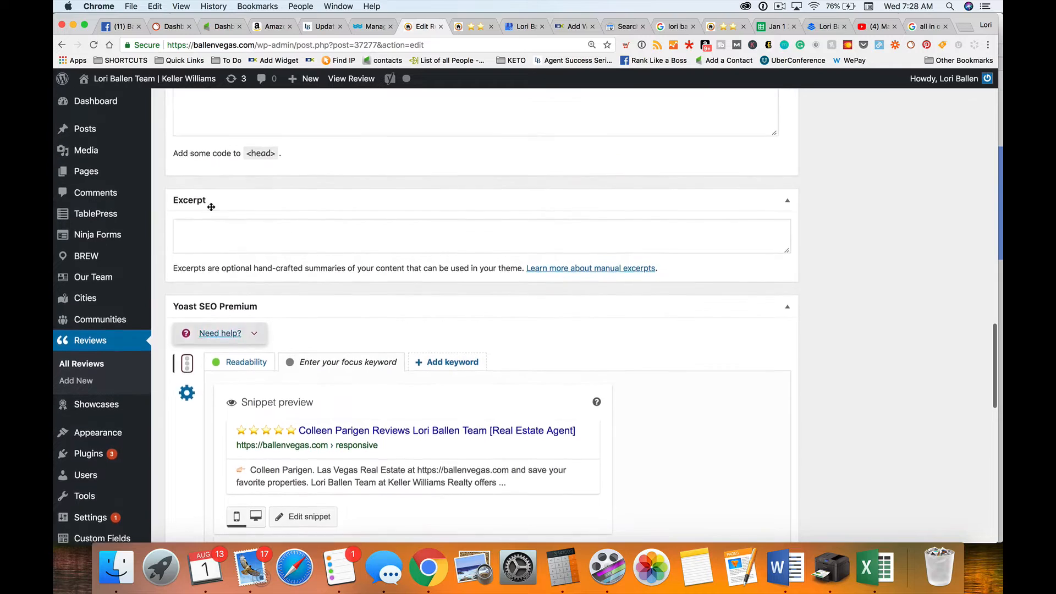
Copy the full review text from the content editor into the review's Excerpt field
left_click(240, 283)
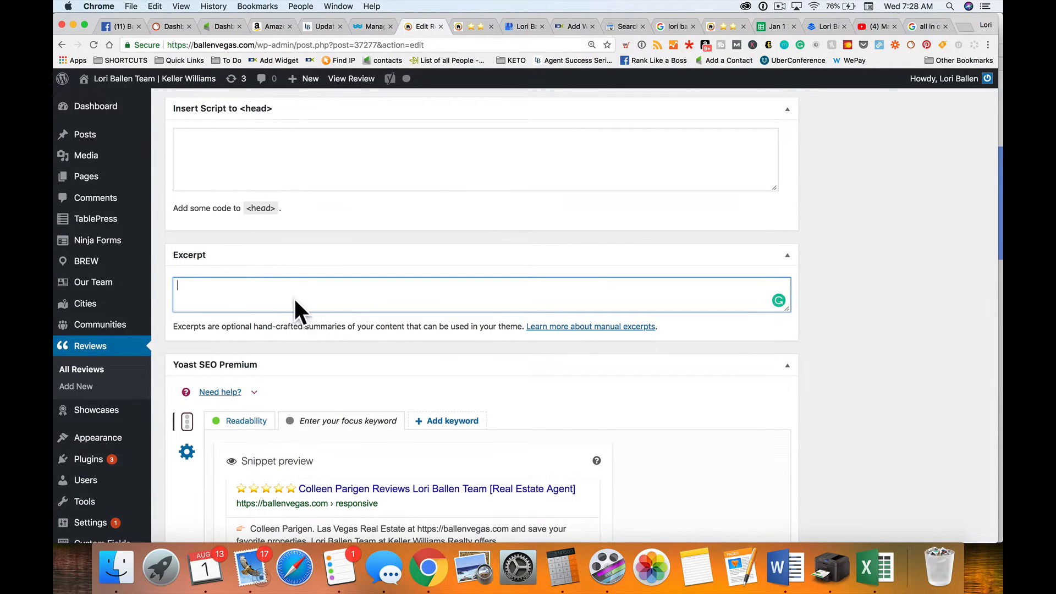
scroll(252, 290, "down", 2)
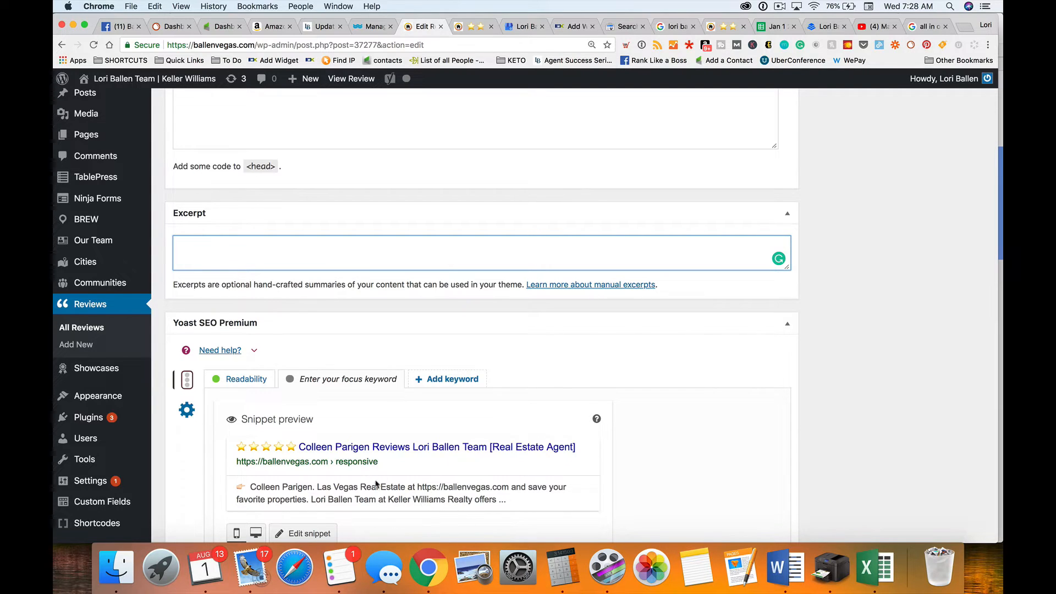
scroll(398, 330, "up", 15)
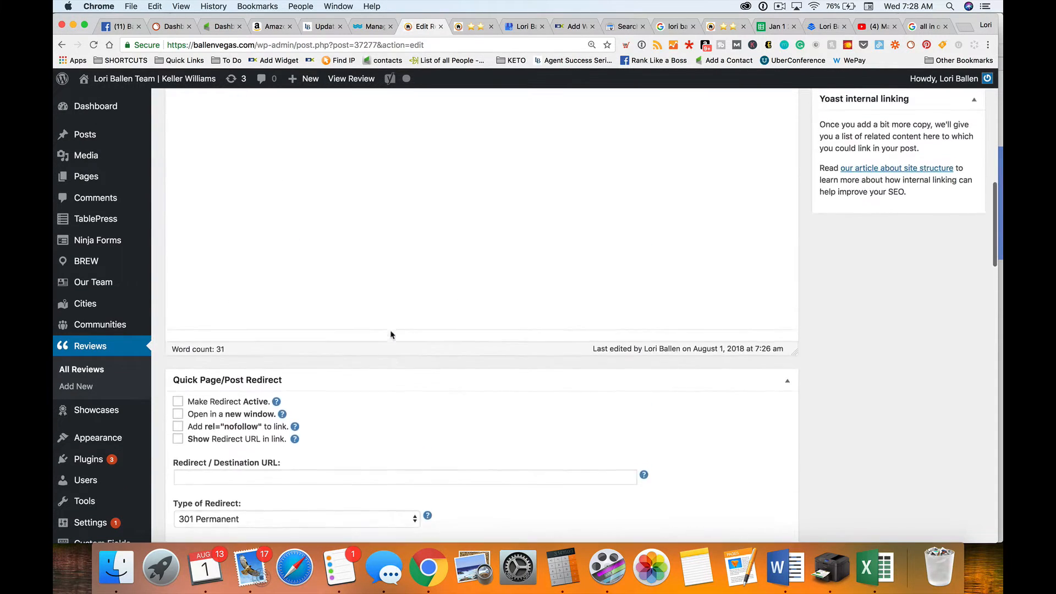
scroll(390, 331, "up", 3)
left_click_drag(495, 314, 179, 290)
key("super+c")
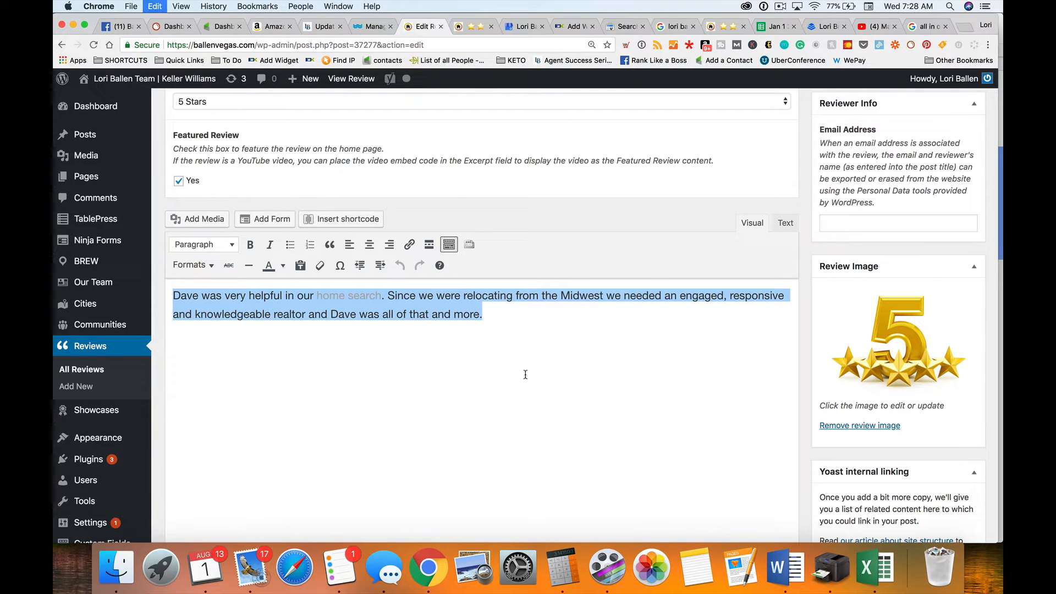
scroll(524, 378, "down", 8)
scroll(524, 379, "down", 12)
left_click(249, 320)
key("super+v")
Replace the whole Yoast meta description in the snippet editor with the copied review text
scroll(249, 320, "down", 5)
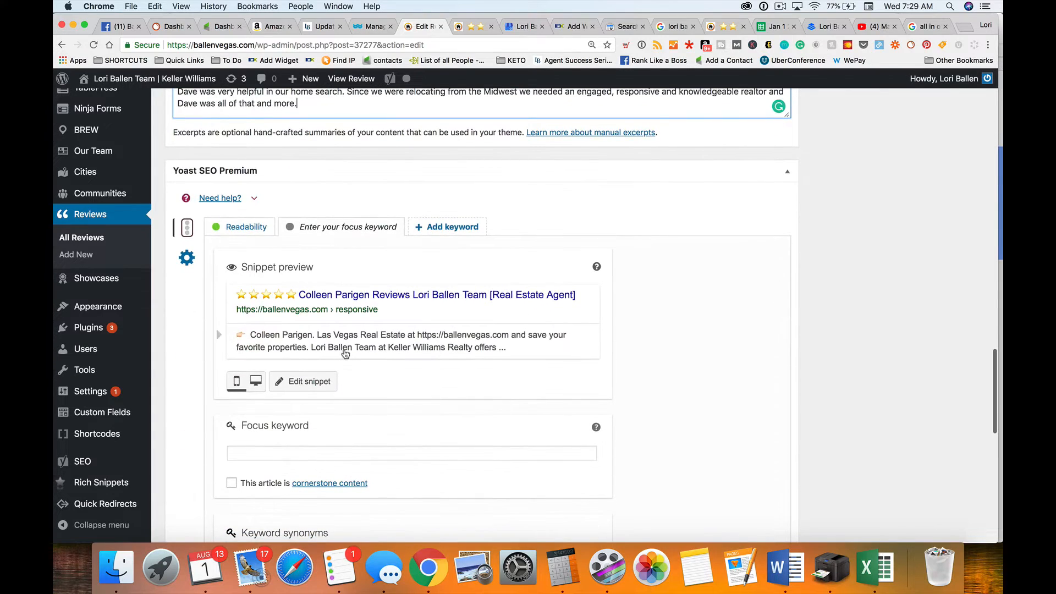
left_click(344, 348)
scroll(265, 393, "down", 3)
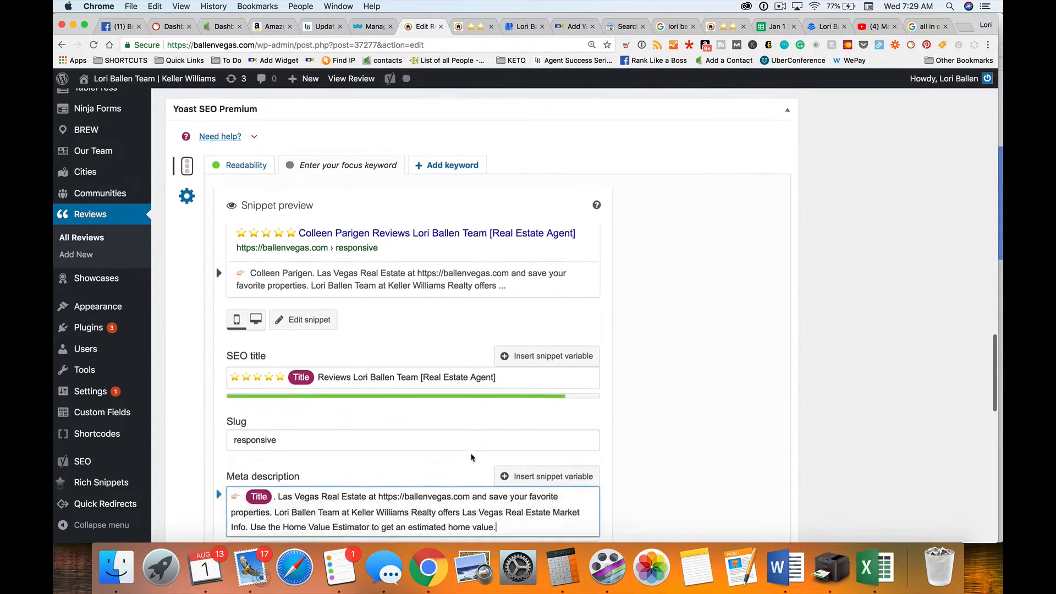
key("super+a")
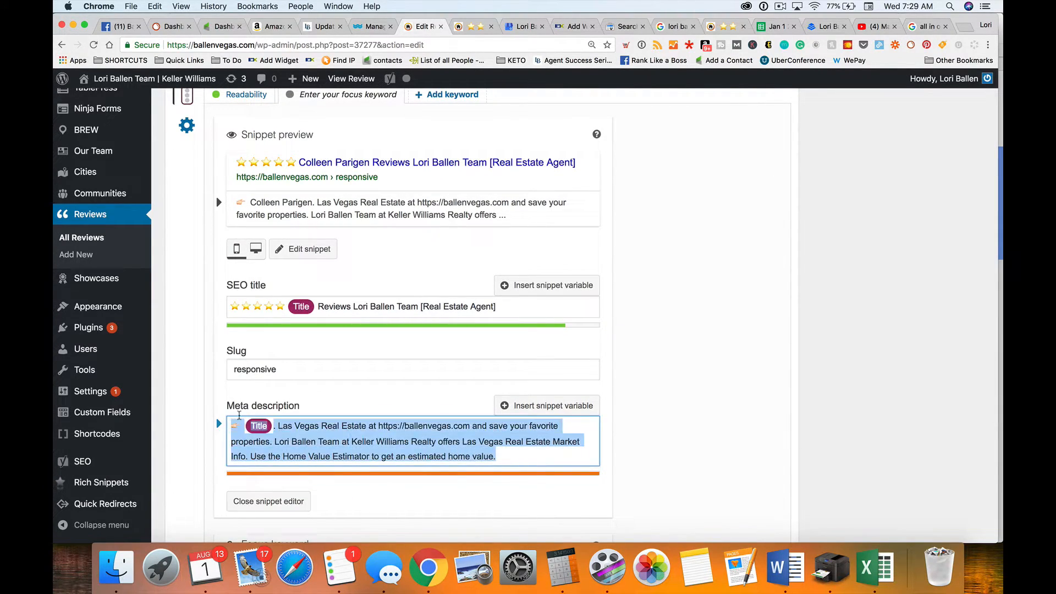
key("super+v")
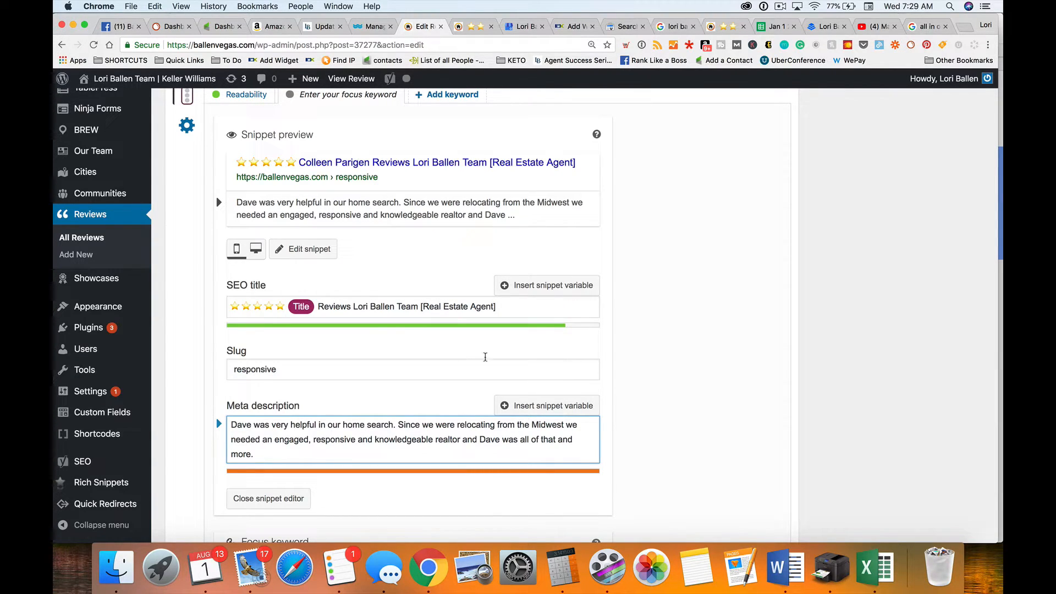
Look over the SEO title and meta description in the snippet editor and update the published review
left_click(319, 312)
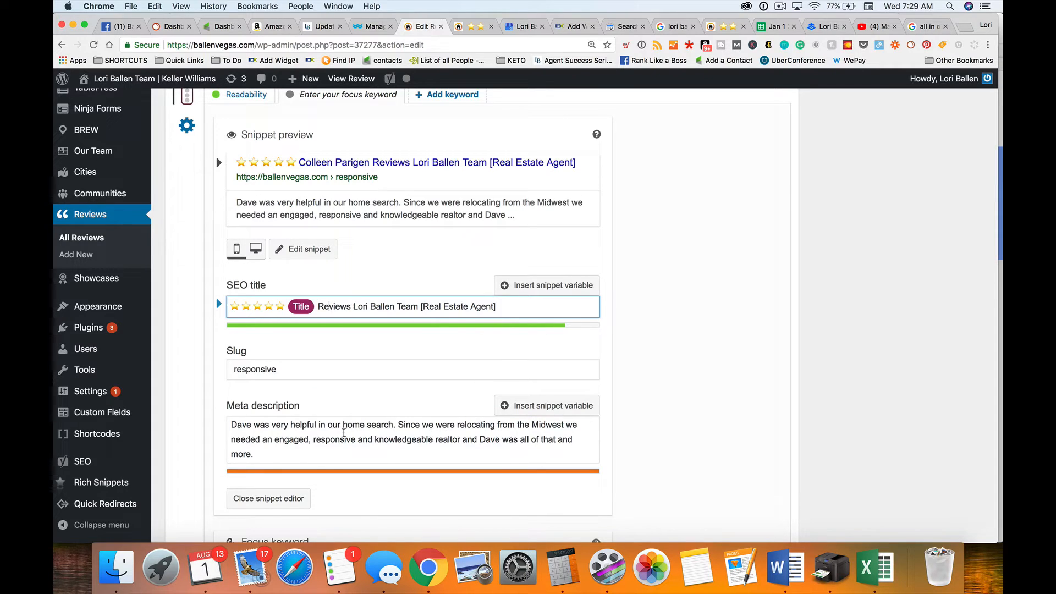
right_click(345, 436)
left_click(251, 433)
scroll(252, 434, "down", 3)
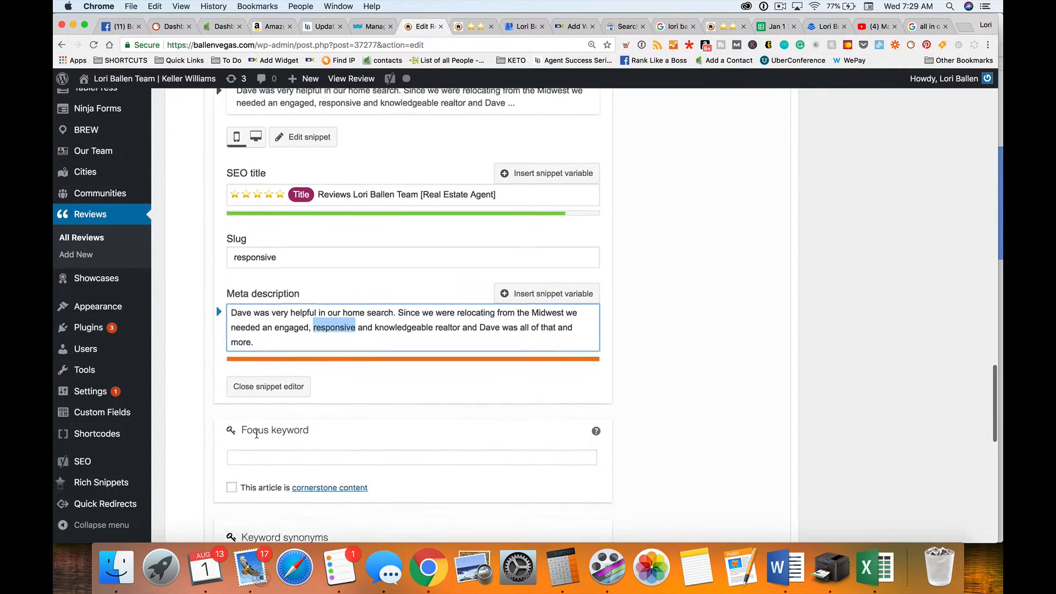
left_click(313, 330)
scroll(524, 347, "up", 15)
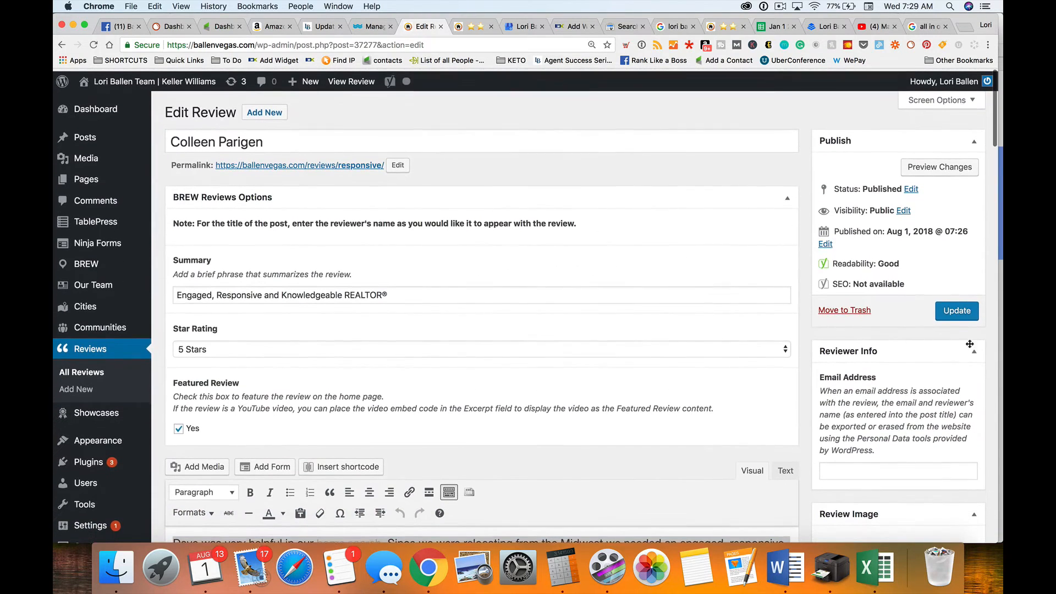
left_click(967, 311)
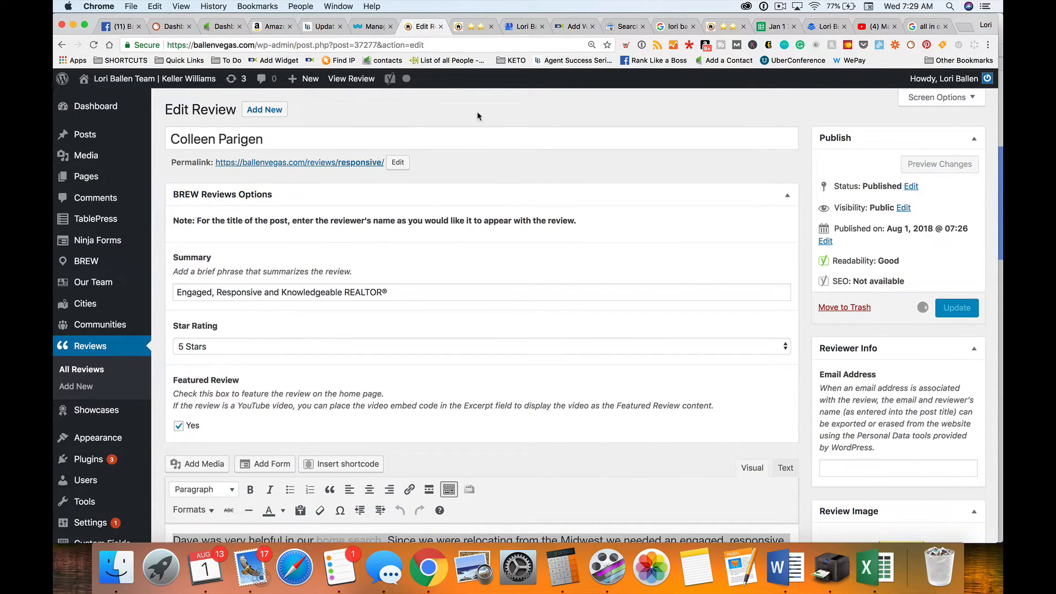